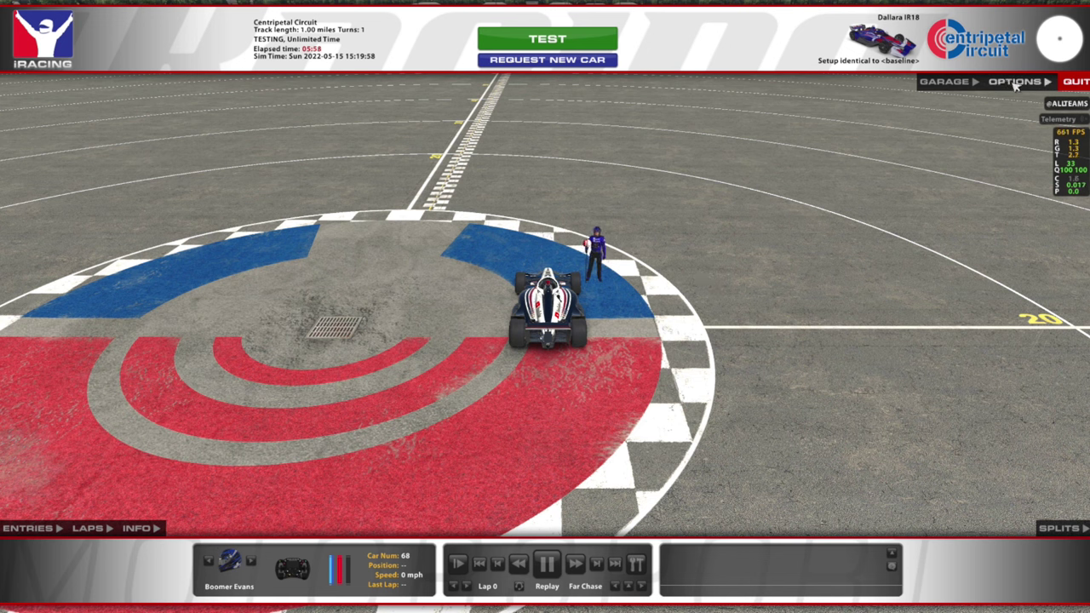
Open the simulator's driving options, review the brake and calibration settings, and close them
{"action": "left_click", "coordinate": [1015, 83]}
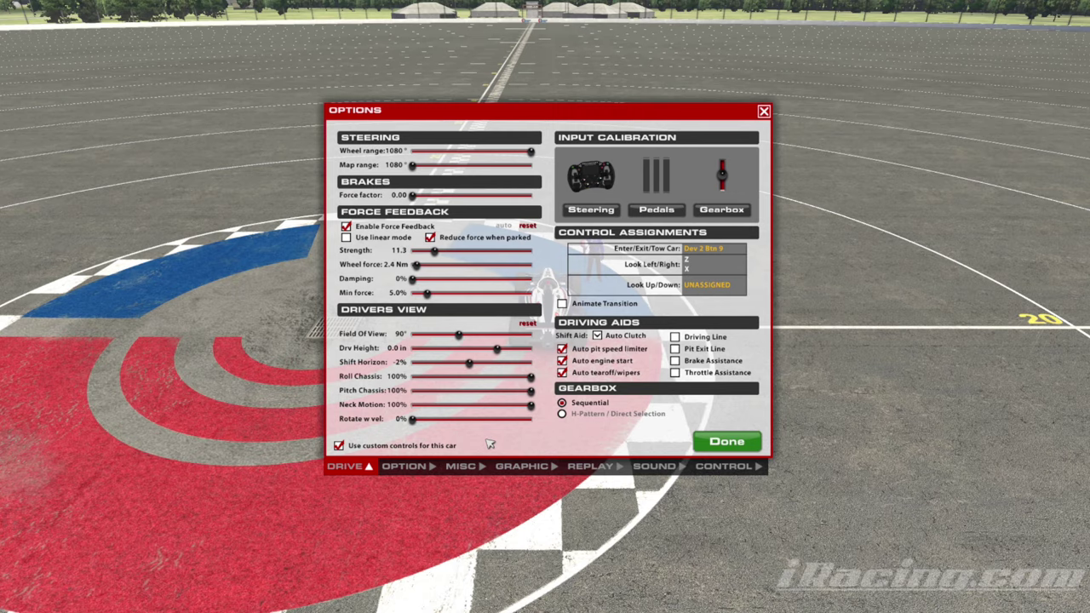
{"action": "left_click", "coordinate": [737, 442]}
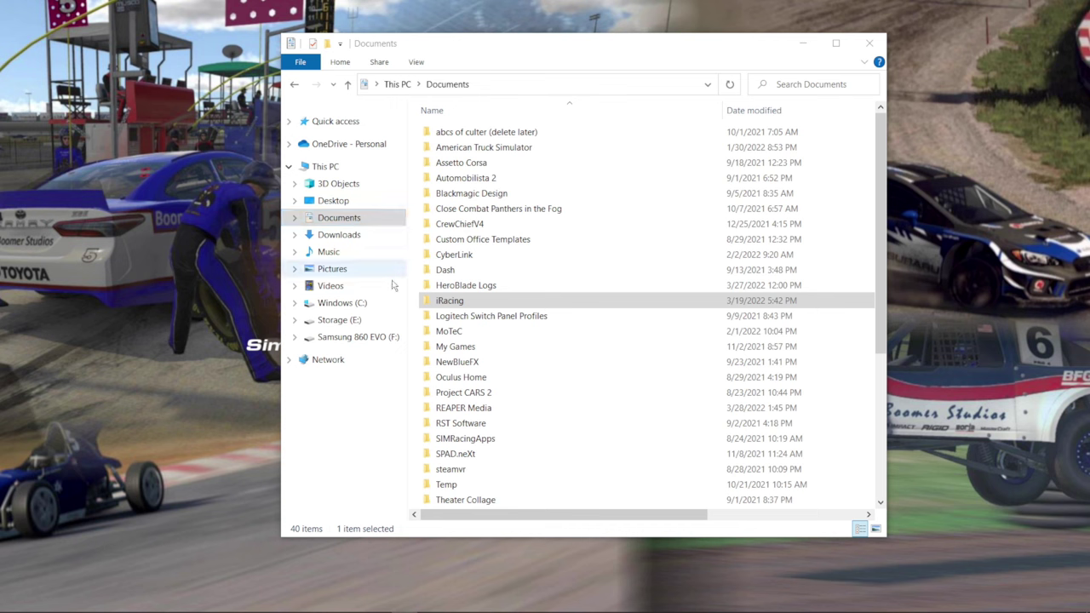
In File Explorer, open the dallarair18 car folder inside the iRacing setups folder in Documents
{"action": "double_click", "coordinate": [441, 304]}
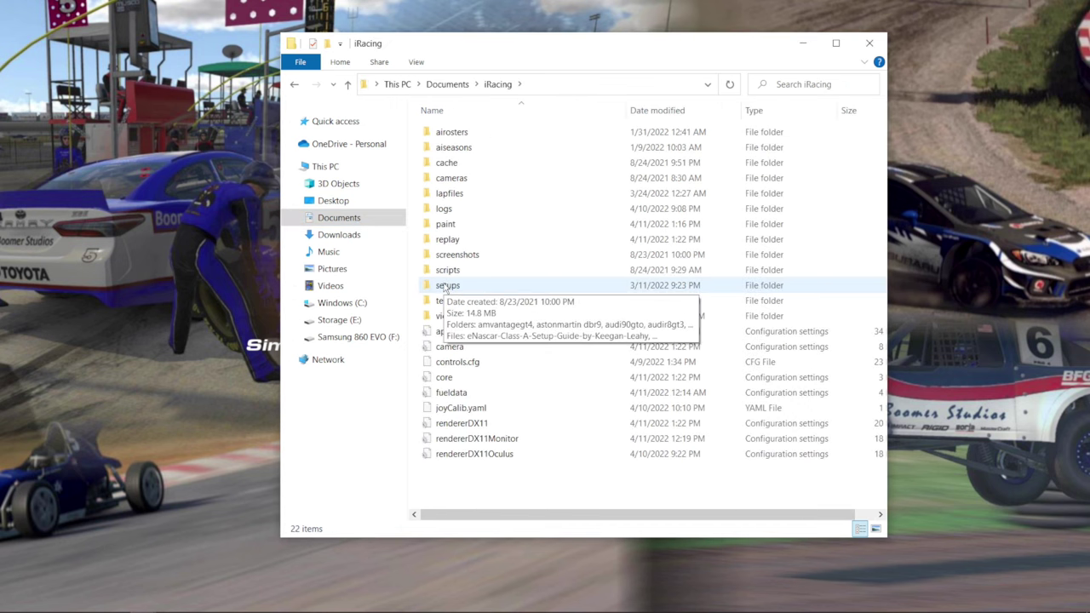
{"action": "double_click", "coordinate": [446, 285]}
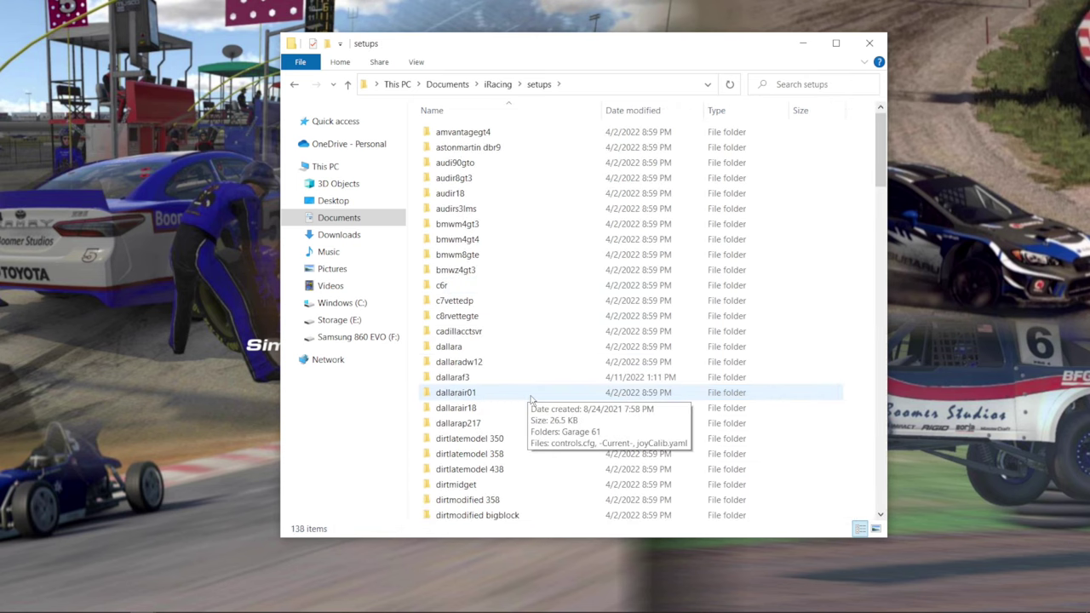
{"action": "double_click", "coordinate": [455, 409]}
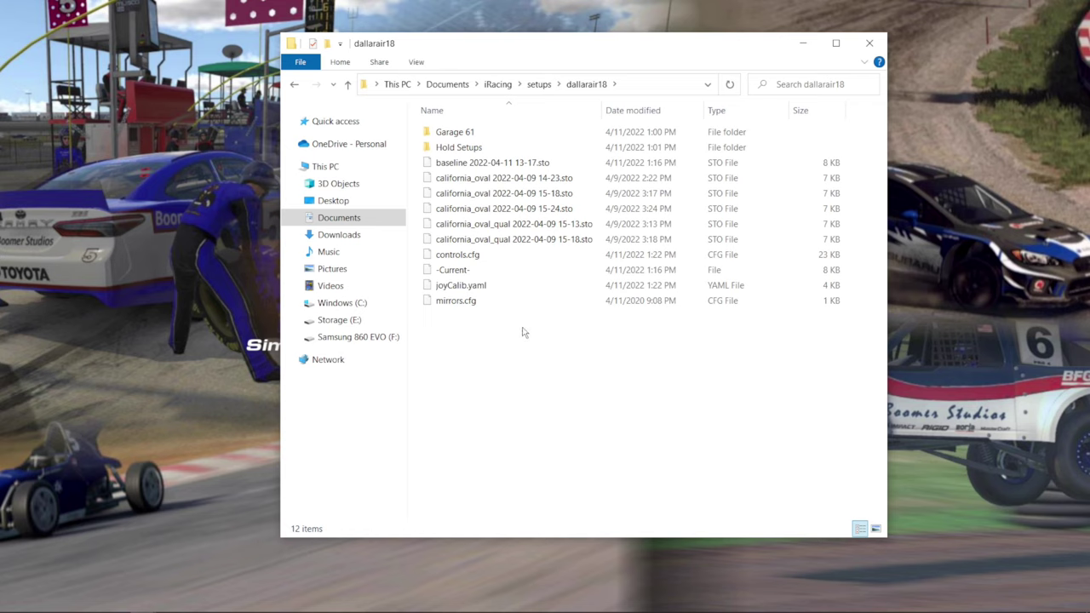
Duplicate joyCalib.yaml within the dallarair18 folder as a backup
{"action": "right_click", "coordinate": [445, 292]}
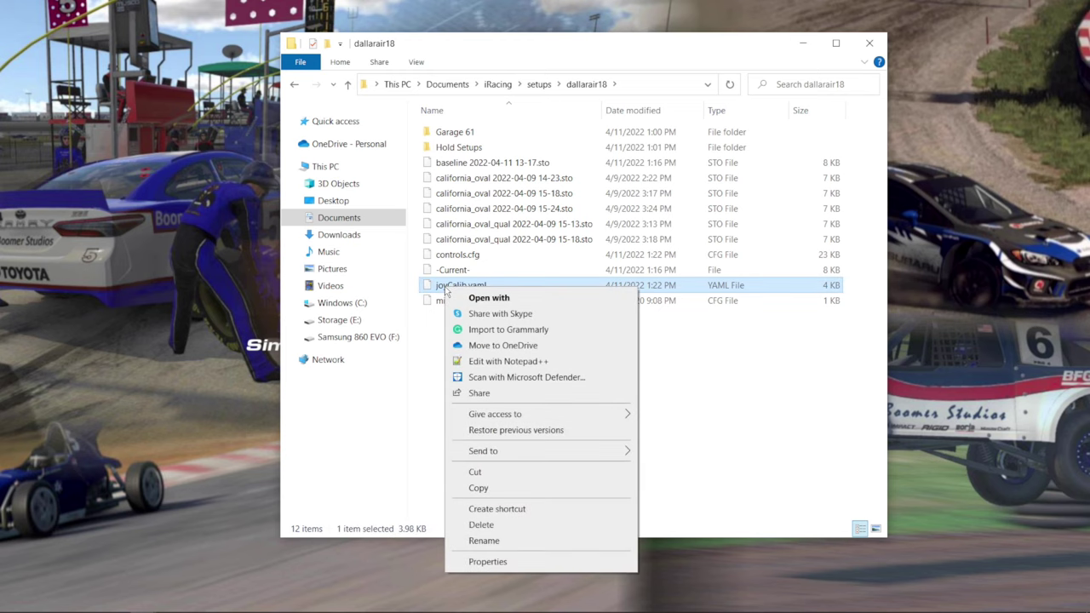
{"action": "left_click", "coordinate": [477, 488]}
{"action": "right_click", "coordinate": [460, 379]}
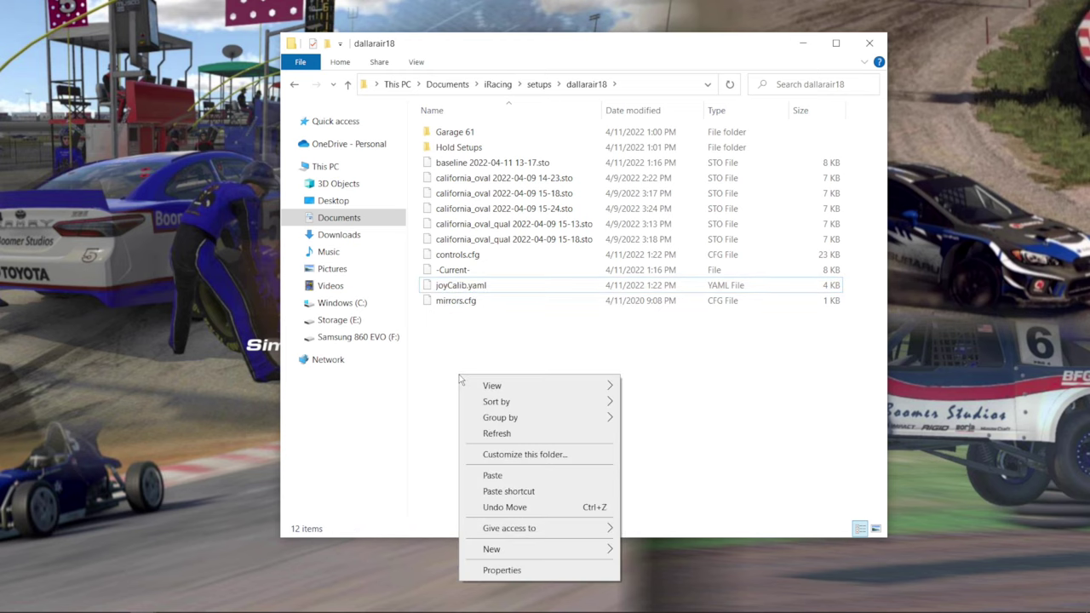
{"action": "left_click", "coordinate": [501, 479]}
Rename the duplicated calibration file to "joyCalib - Copy", removing its .yaml extension
{"action": "left_click", "coordinate": [511, 287]}
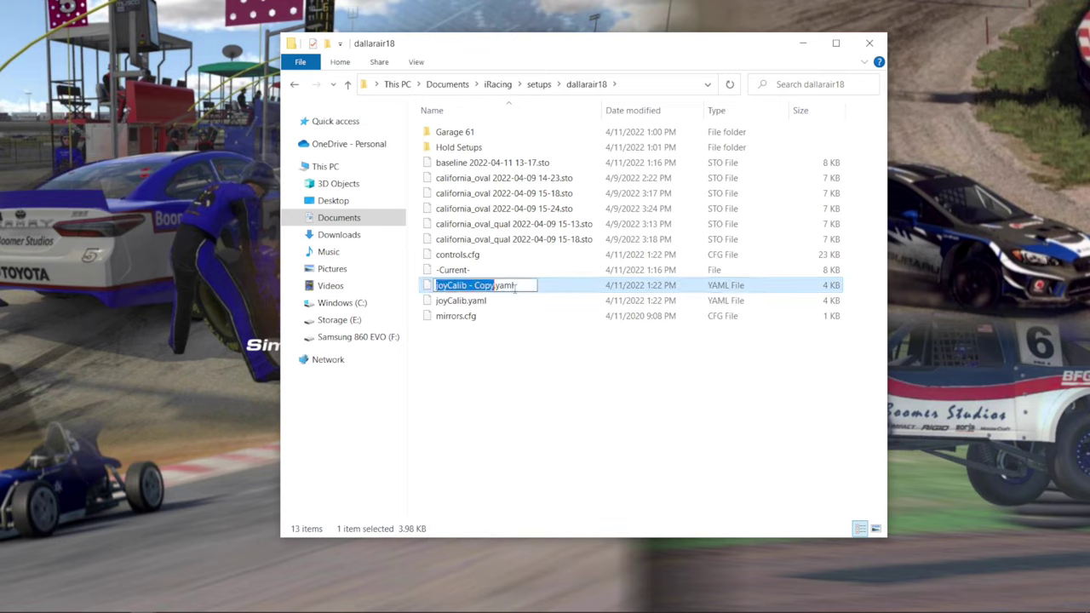
{"action": "left_click", "coordinate": [515, 286]}
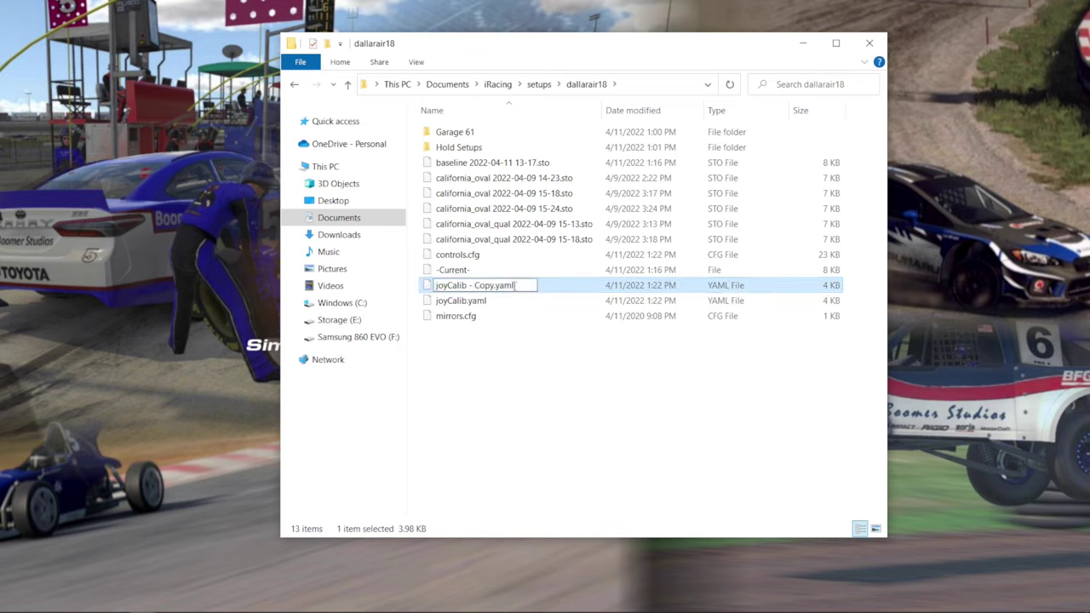
{"action": "key", "text": "BackSpace"}
{"action": "key", "text": "BackSpace"}
{"action": "key", "text": "BackSpace"}
{"action": "key", "text": "BackSpace"}
{"action": "key", "text": "BackSpace"}
{"action": "left_click", "coordinate": [509, 301]}
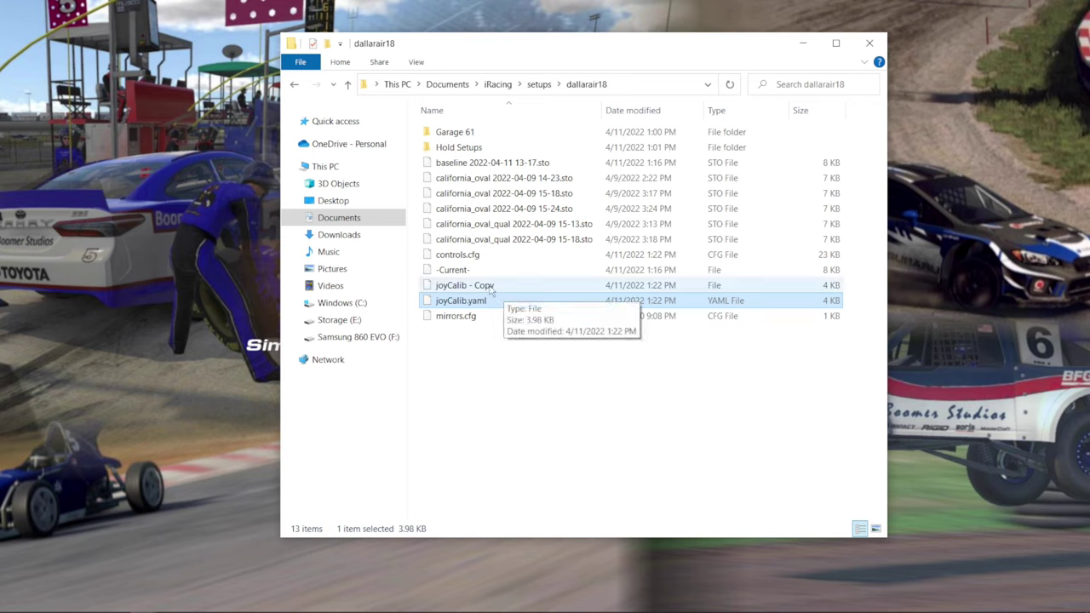
Delete the original joyCalib.yaml and close the folder window
{"action": "right_click", "coordinate": [448, 305]}
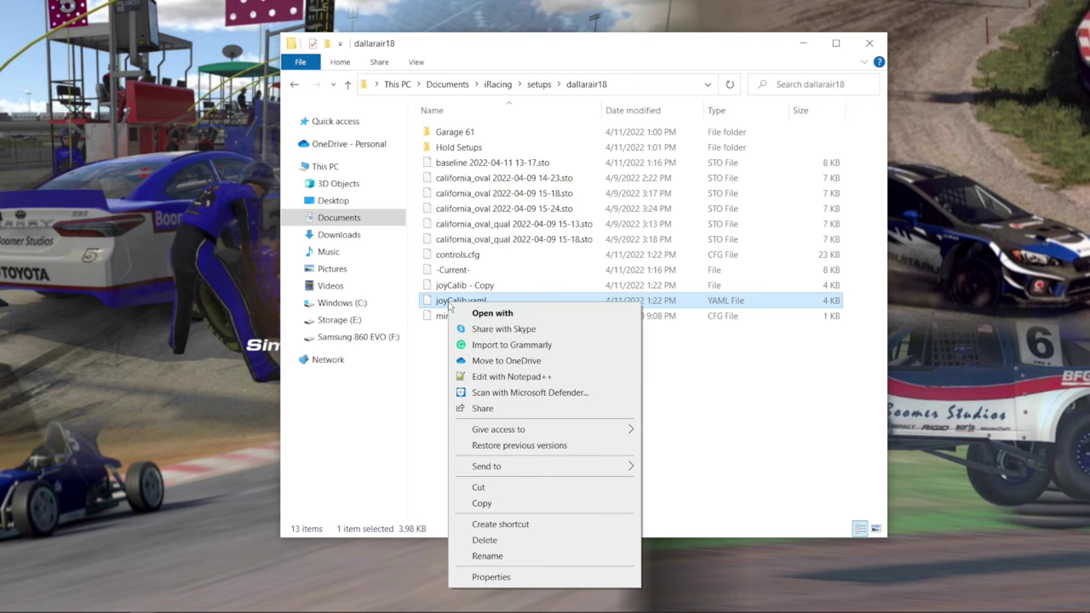
{"action": "left_click", "coordinate": [508, 542]}
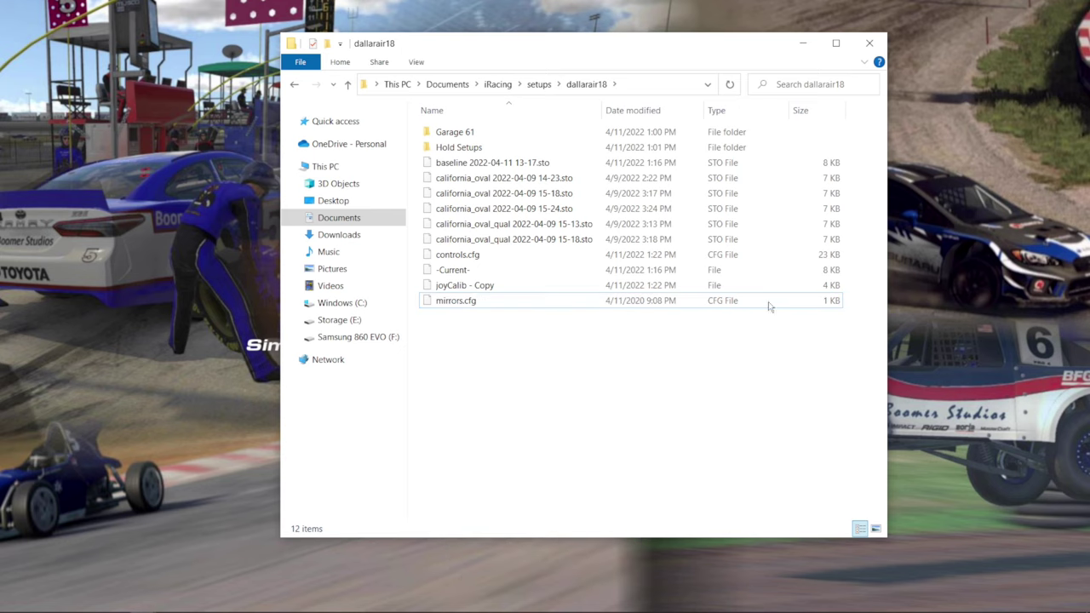
{"action": "left_click", "coordinate": [869, 43]}
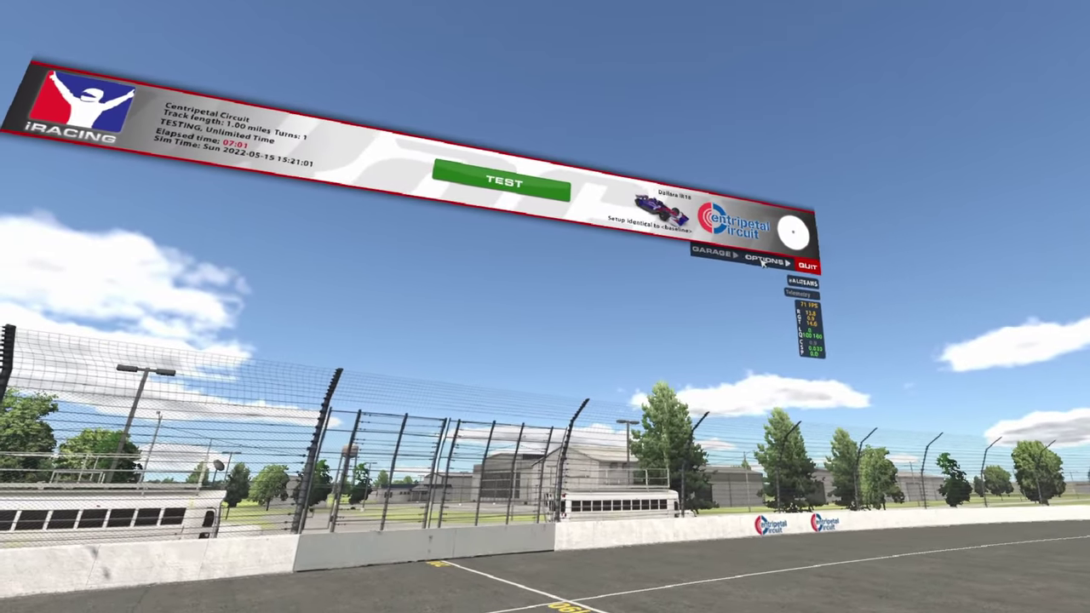
Back in iRacing, recalibrate the pedals through the options wizard, close the options and start the test session
{"action": "left_click", "coordinate": [763, 261]}
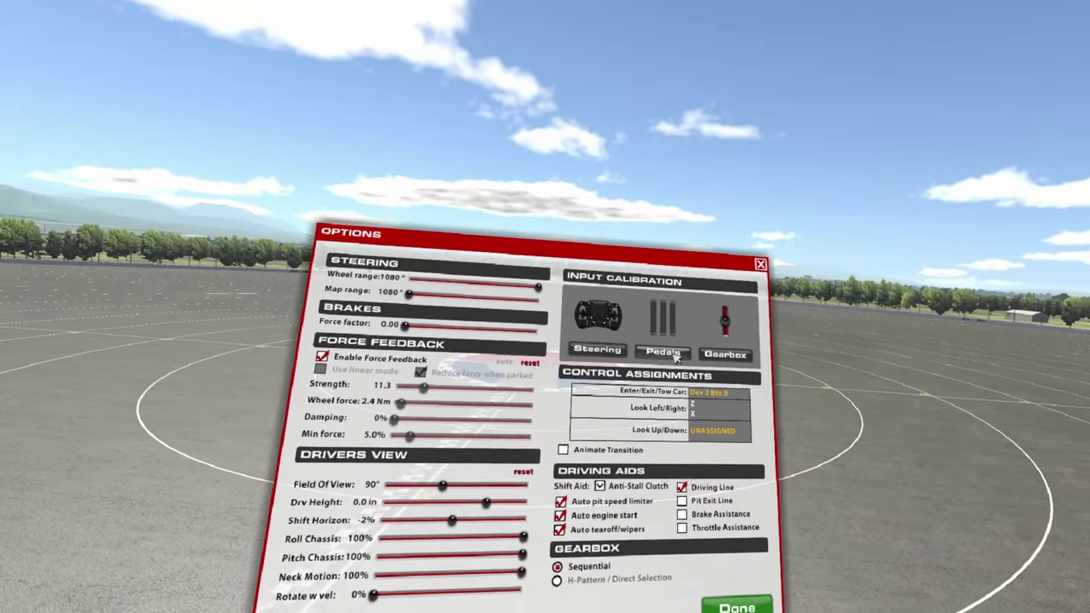
{"action": "left_click", "coordinate": [673, 362]}
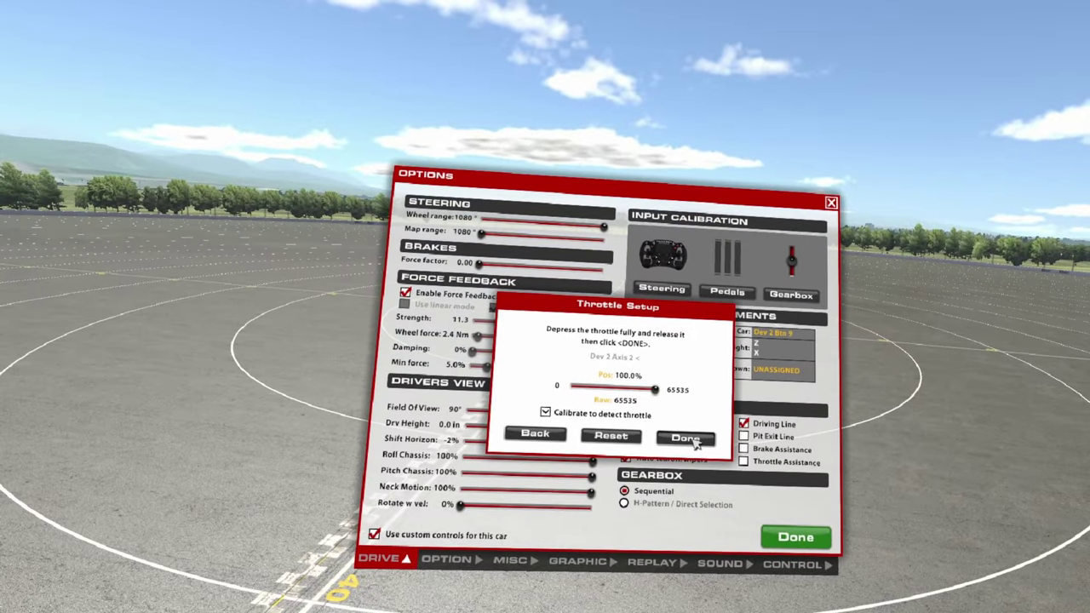
{"action": "left_click", "coordinate": [688, 441]}
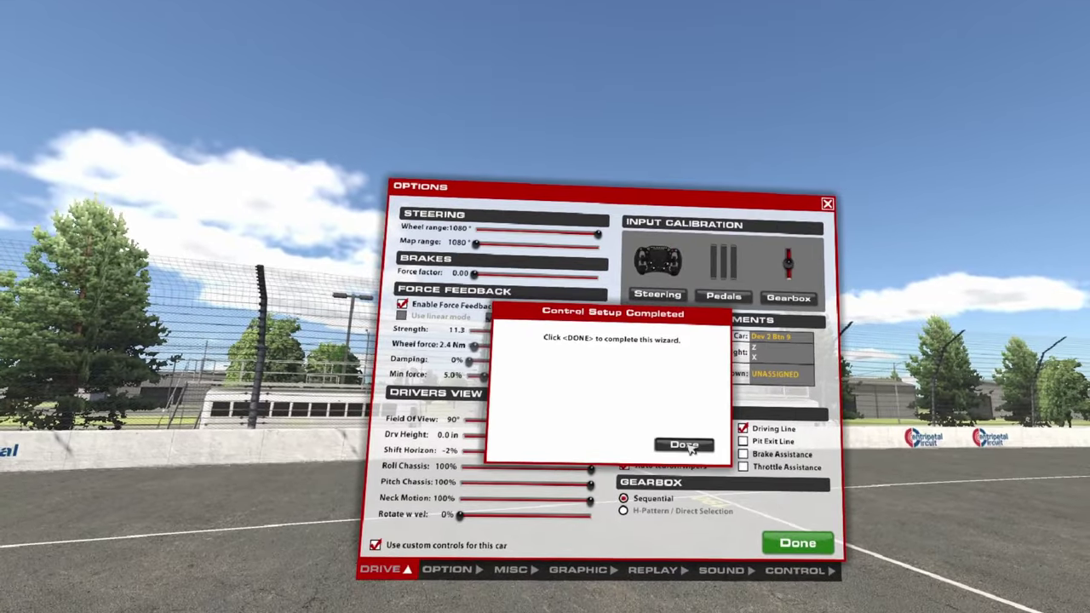
{"action": "left_click", "coordinate": [696, 464]}
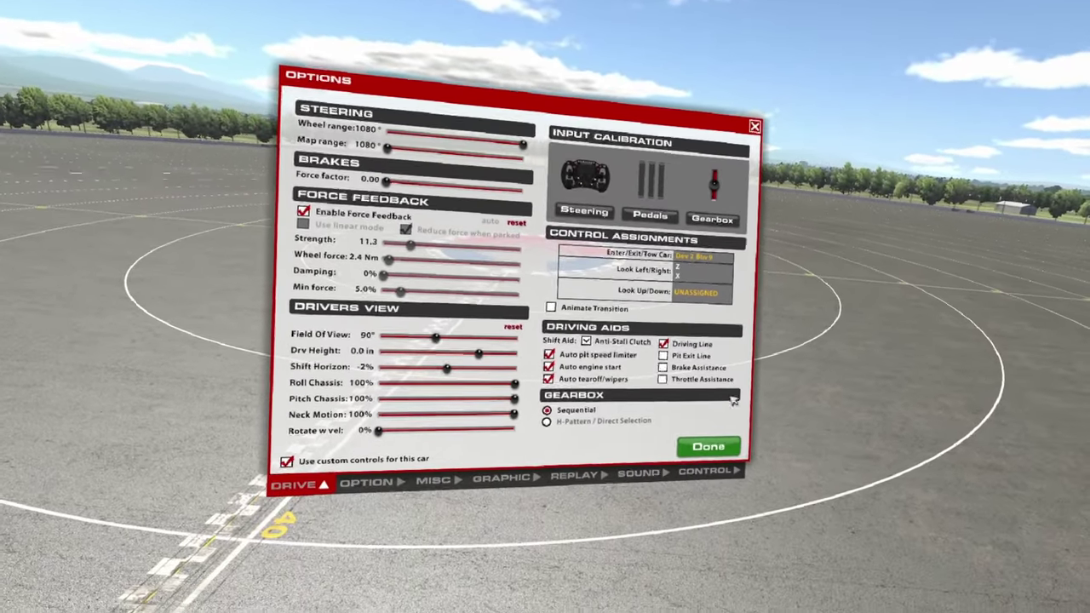
{"action": "left_click", "coordinate": [708, 446]}
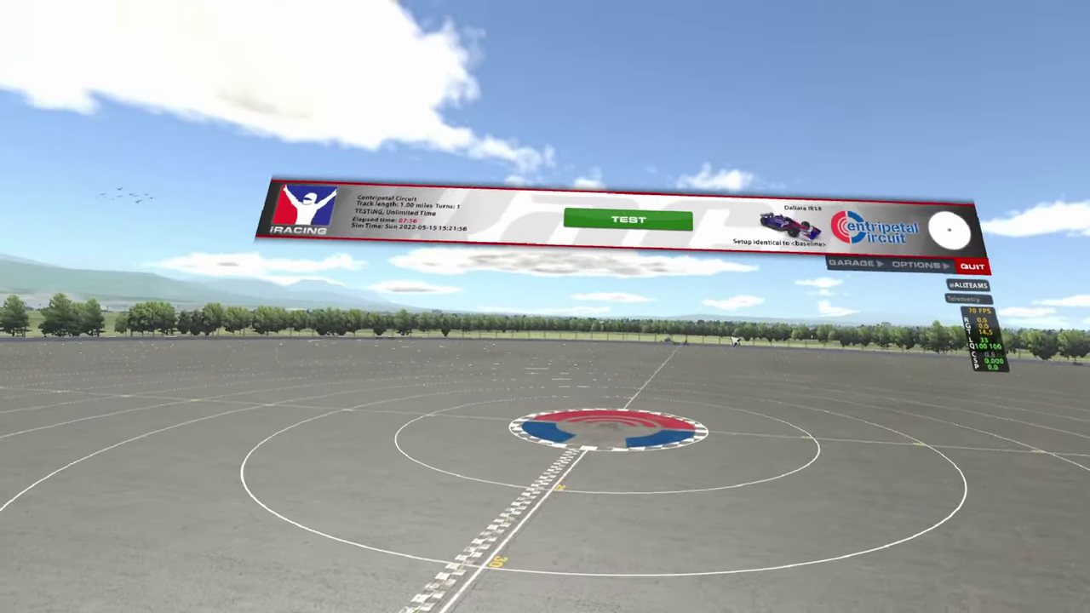
{"action": "left_click", "coordinate": [620, 222]}
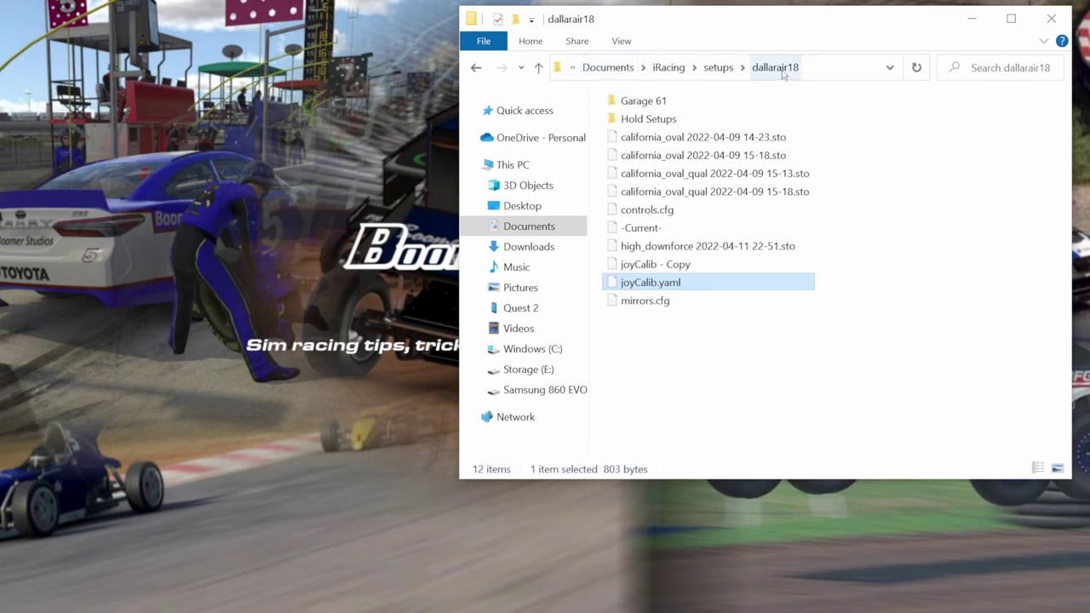
Open the regenerated joyCalib.yaml from the dallarair18 folder in Notepad++
{"action": "right_click", "coordinate": [638, 286]}
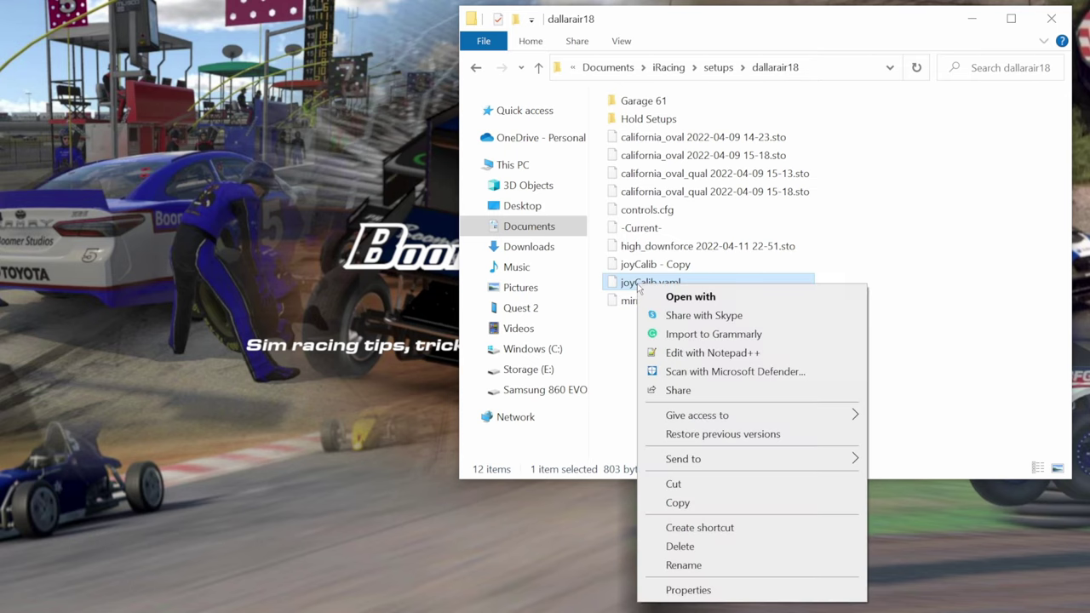
{"action": "left_click", "coordinate": [682, 359]}
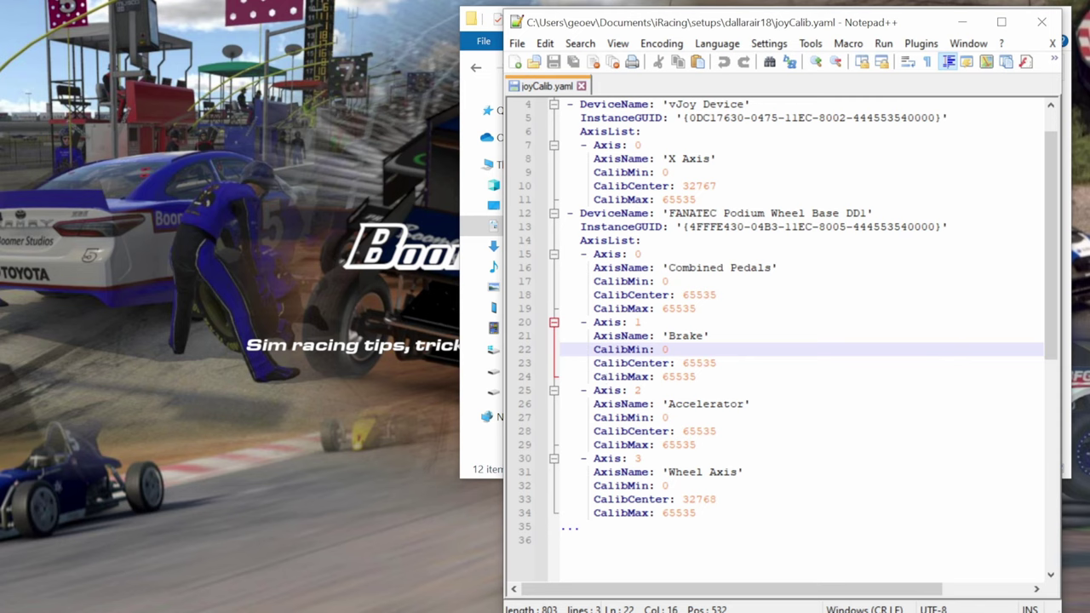
In Calculator, work out 65535 plus 30% for the brake's maximum calibration value
{"action": "key", "text": "XF86Calculator"}
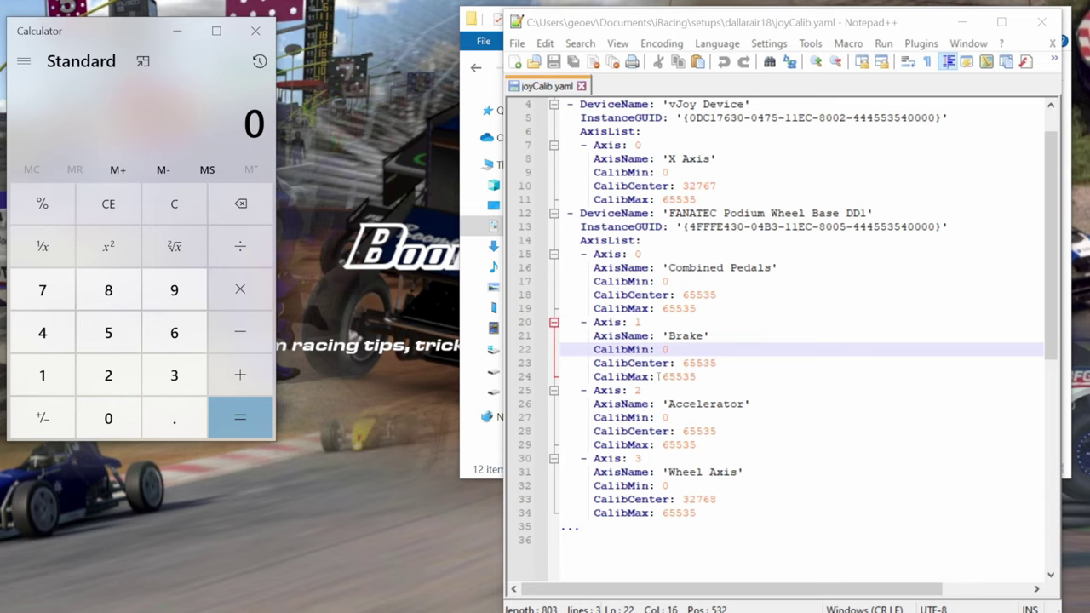
{"action": "left_click", "coordinate": [173, 333]}
{"action": "left_click", "coordinate": [110, 335]}
{"action": "left_click", "coordinate": [111, 334]}
{"action": "left_click", "coordinate": [173, 376]}
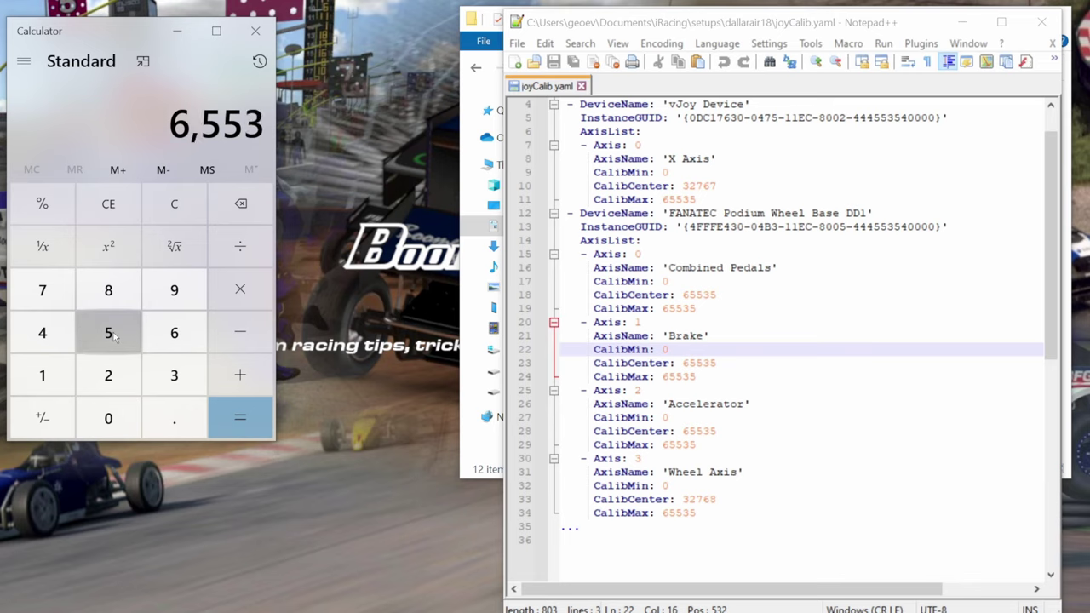
{"action": "left_click", "coordinate": [115, 336]}
{"action": "left_click", "coordinate": [241, 378]}
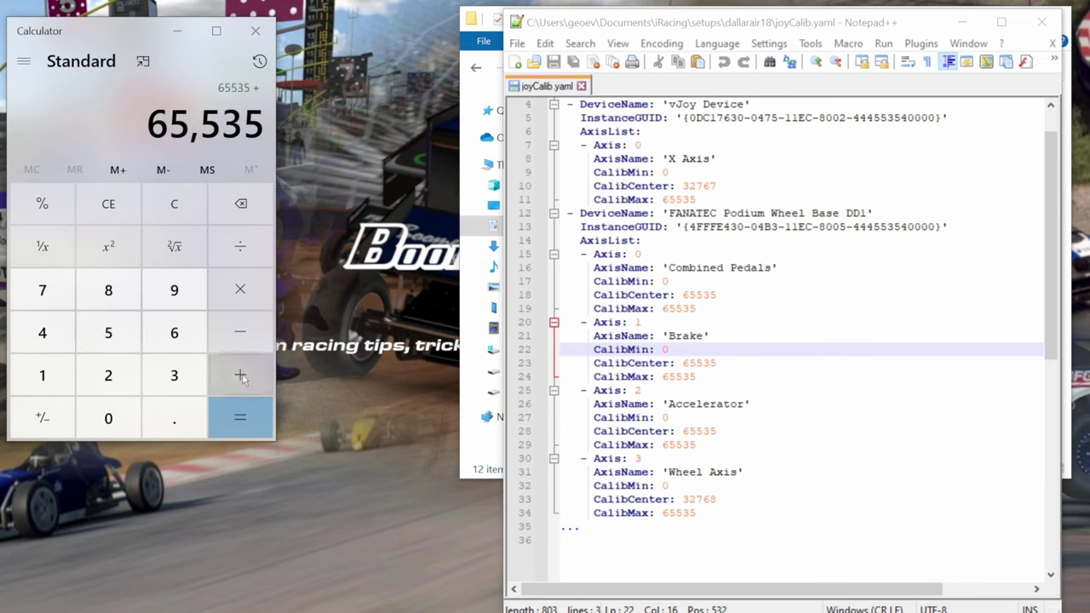
{"action": "left_click", "coordinate": [173, 376]}
{"action": "left_click", "coordinate": [108, 418]}
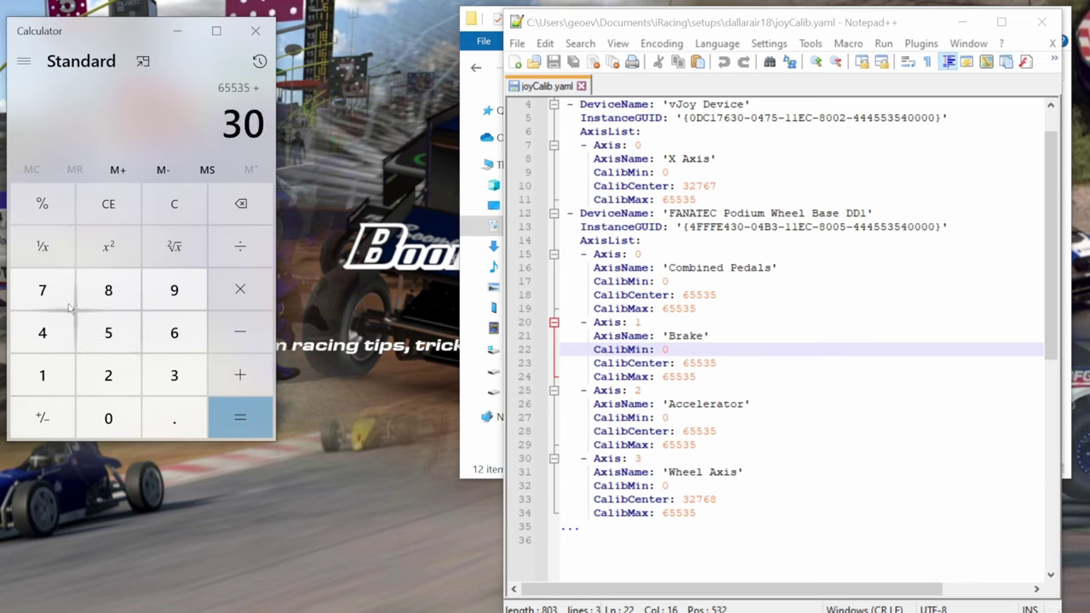
{"action": "left_click", "coordinate": [42, 203]}
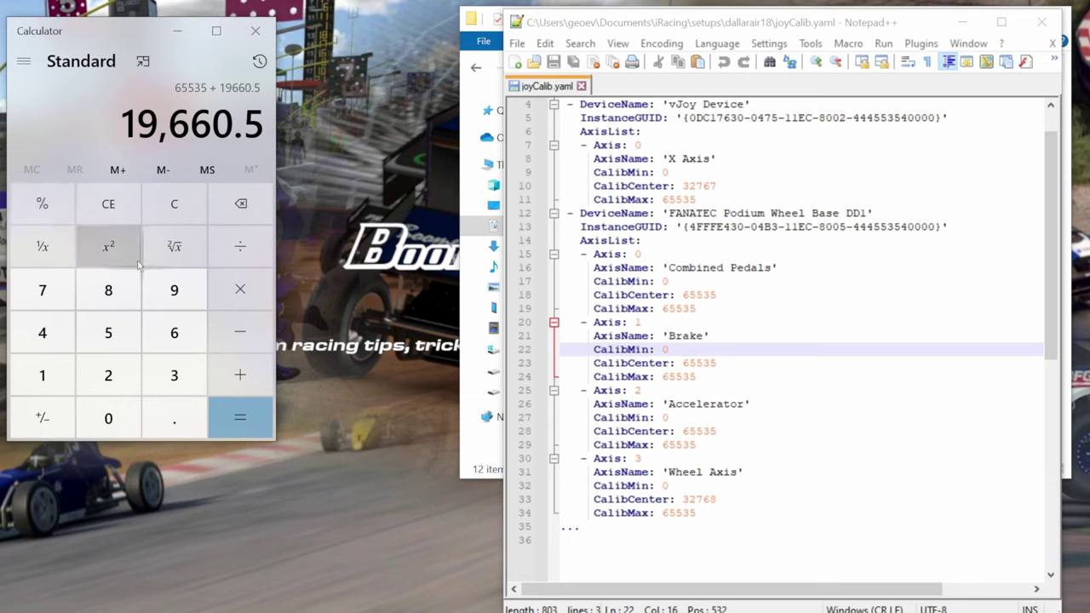
{"action": "left_click", "coordinate": [246, 418]}
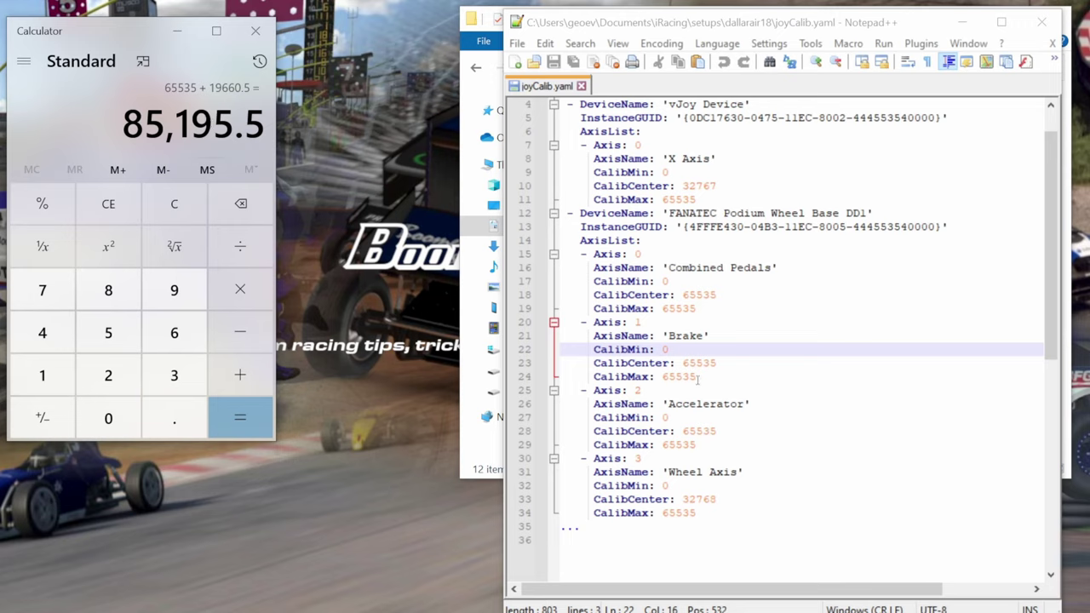
Set the Brake axis CalibMax in joyCalib.yaml to 85195 and save the file
{"action": "left_click_drag", "start_coordinate": [698, 379], "coordinate": [661, 377]}
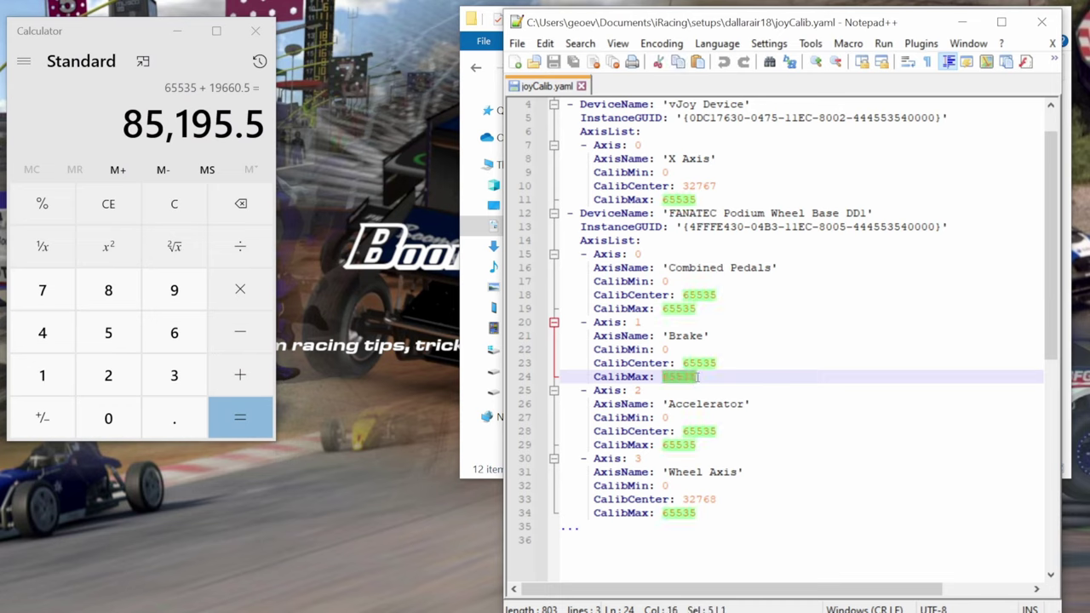
{"action": "type", "text": "8"}
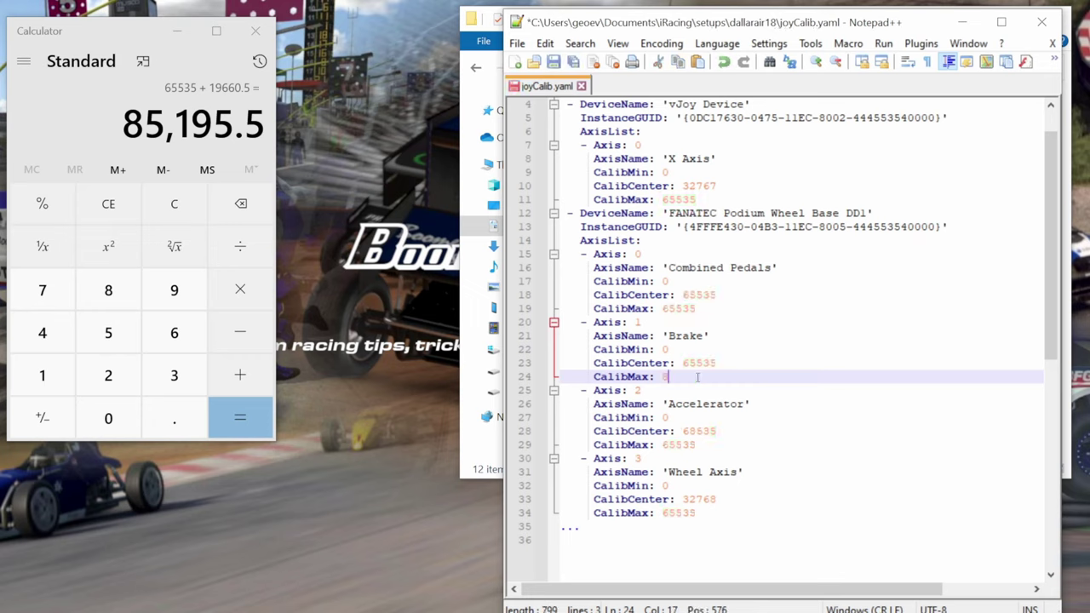
{"action": "type", "text": "5195"}
{"action": "left_click", "coordinate": [517, 43]}
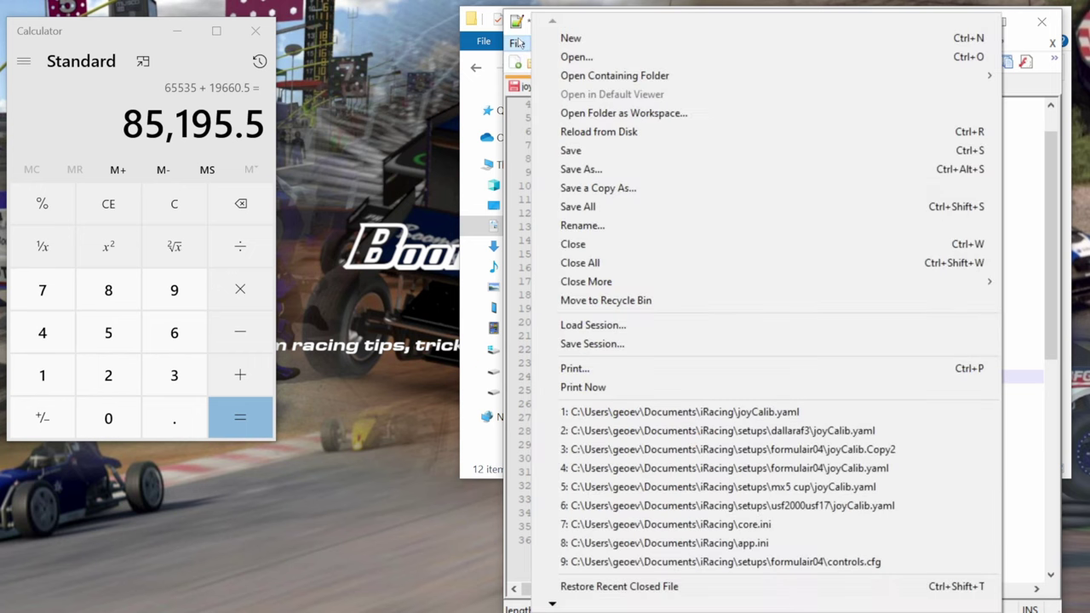
{"action": "left_click", "coordinate": [571, 150]}
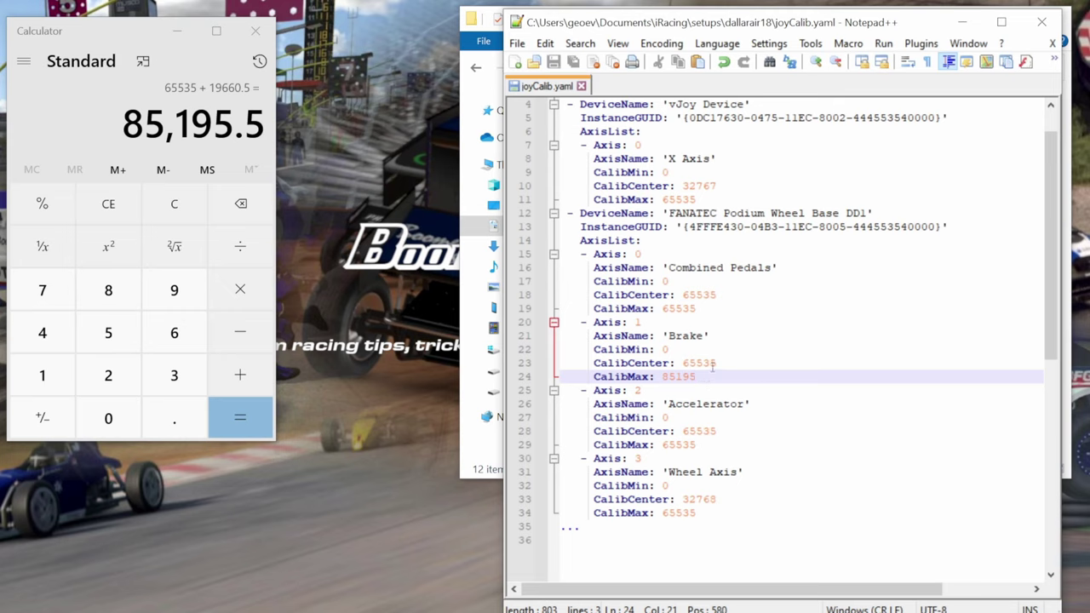
Replace the Brake axis CalibMax with 65535, copied from that axis's CalibCenter value
{"action": "double_click", "coordinate": [711, 363]}
{"action": "right_click", "coordinate": [688, 363]}
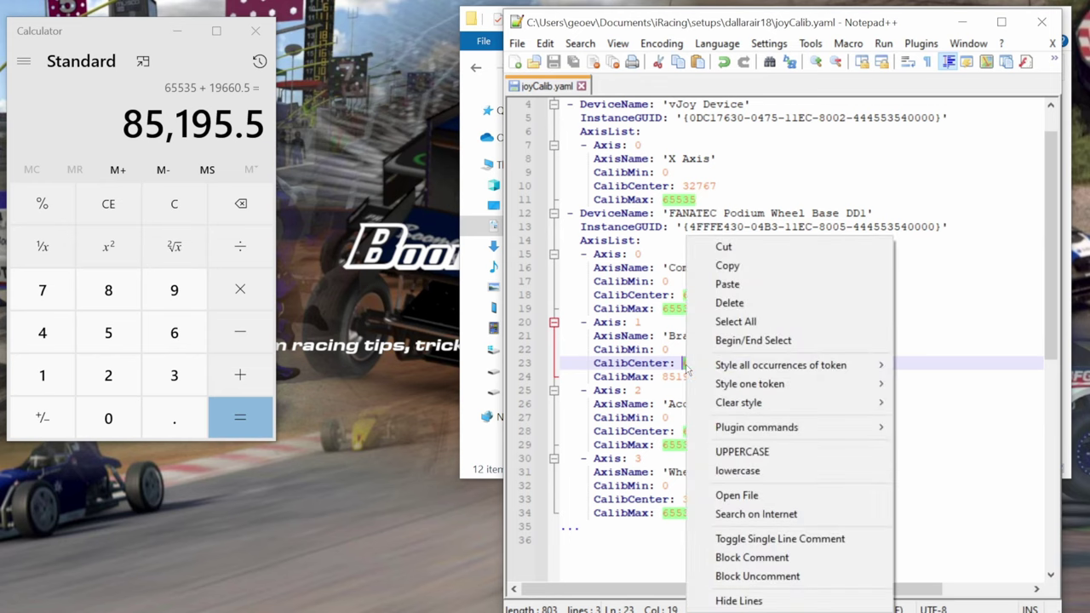
{"action": "left_click", "coordinate": [727, 266]}
{"action": "double_click", "coordinate": [680, 377]}
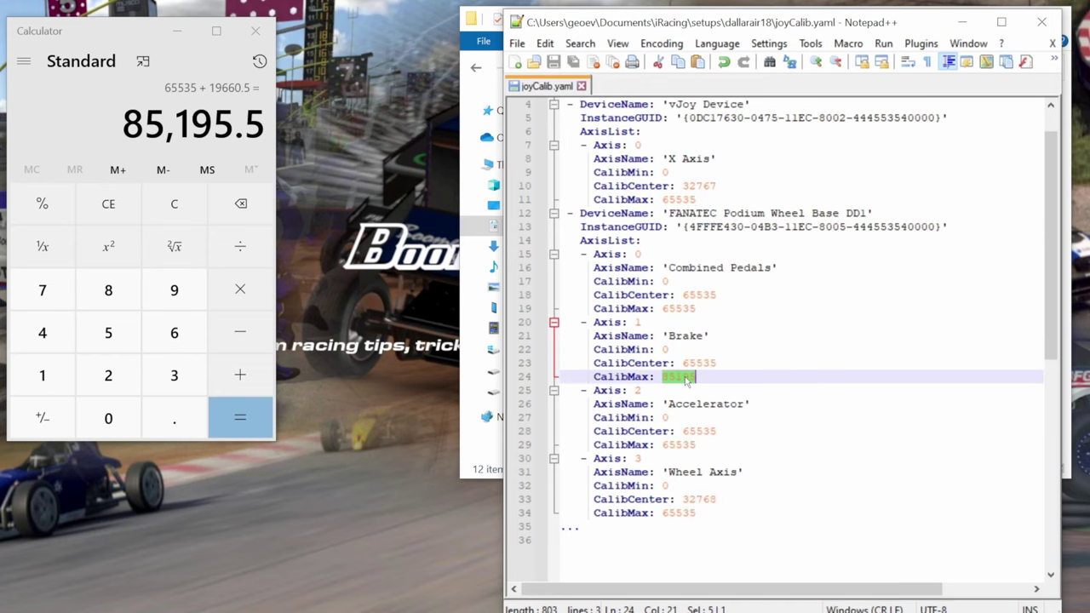
{"action": "right_click", "coordinate": [687, 379]}
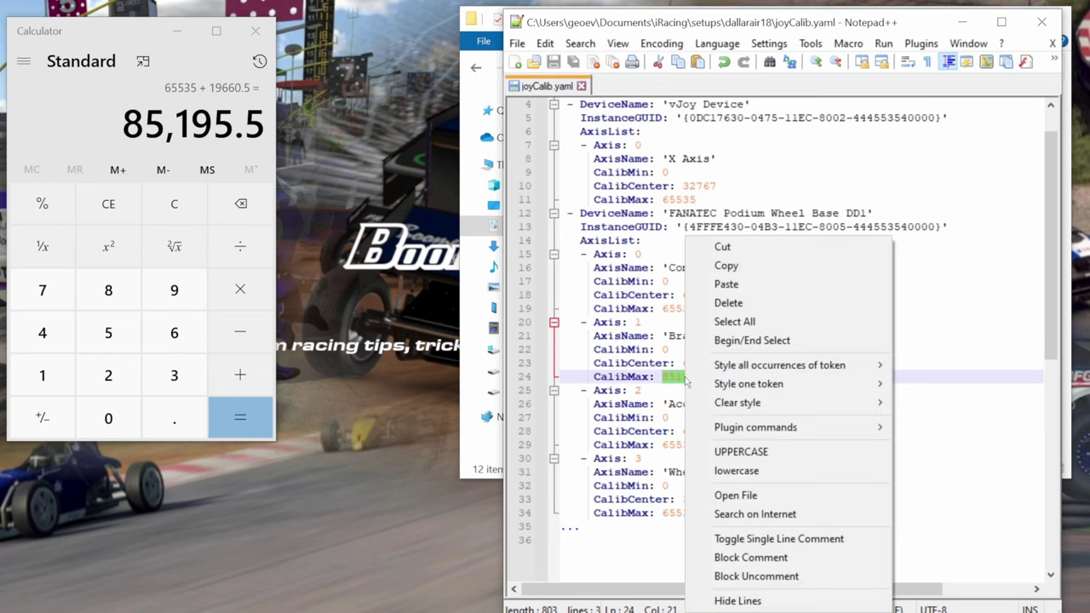
{"action": "left_click", "coordinate": [737, 285]}
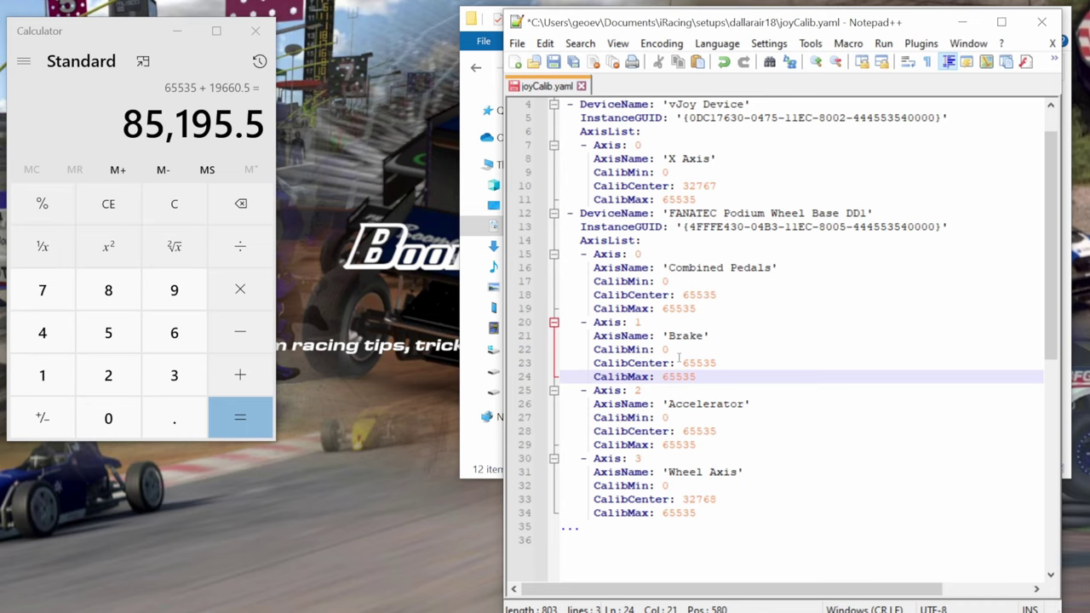
In Calculator, clear the previous sum and work out 65535 × 0.3 for the brake's minimum calibration value
{"action": "left_click", "coordinate": [241, 206]}
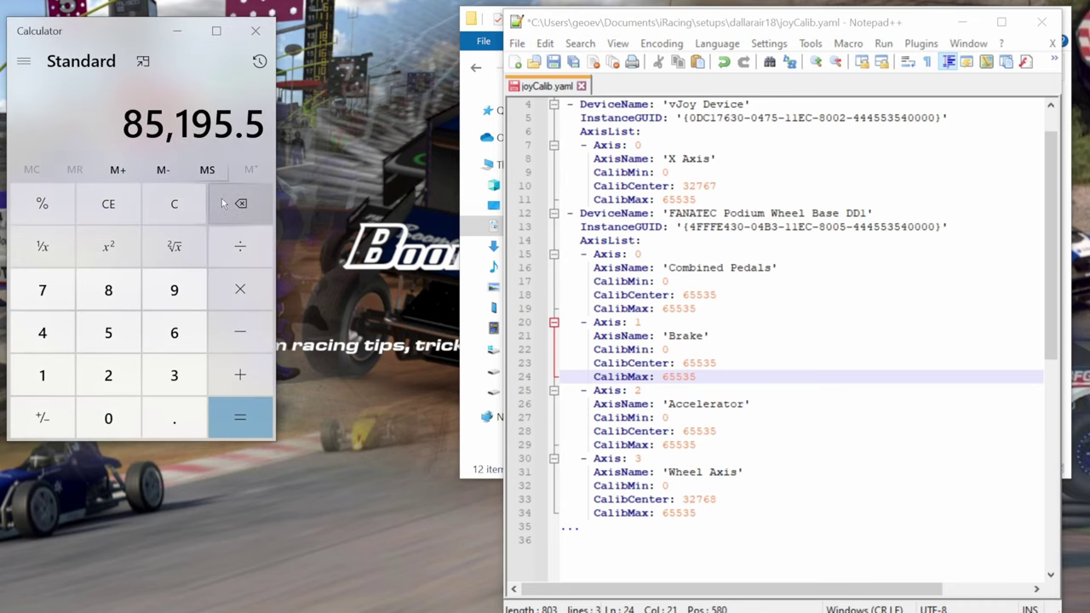
{"action": "left_click", "coordinate": [177, 205]}
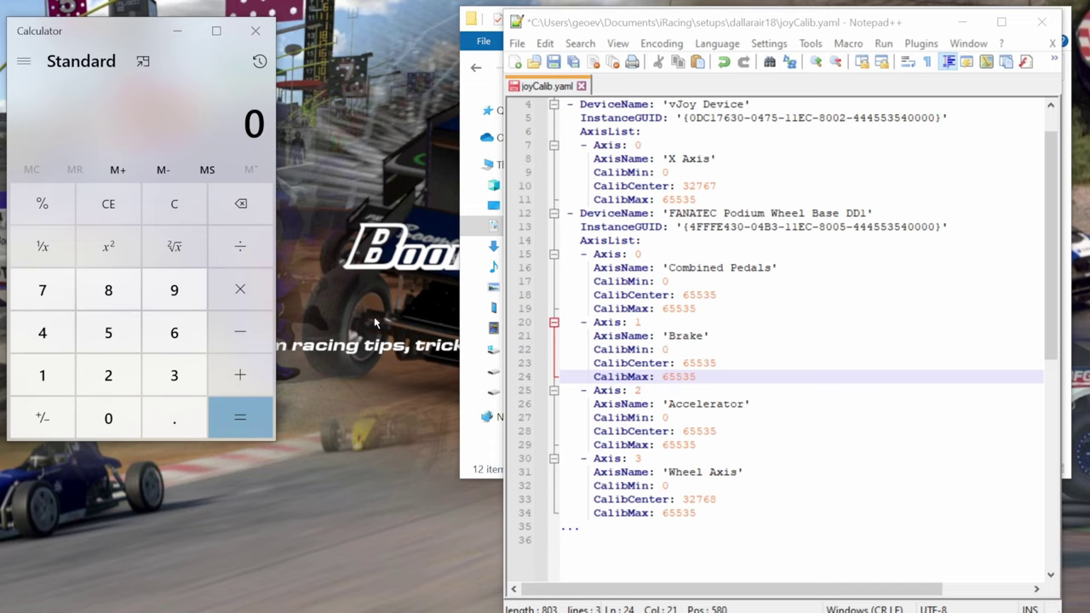
{"action": "left_click", "coordinate": [170, 333]}
{"action": "left_click", "coordinate": [106, 332]}
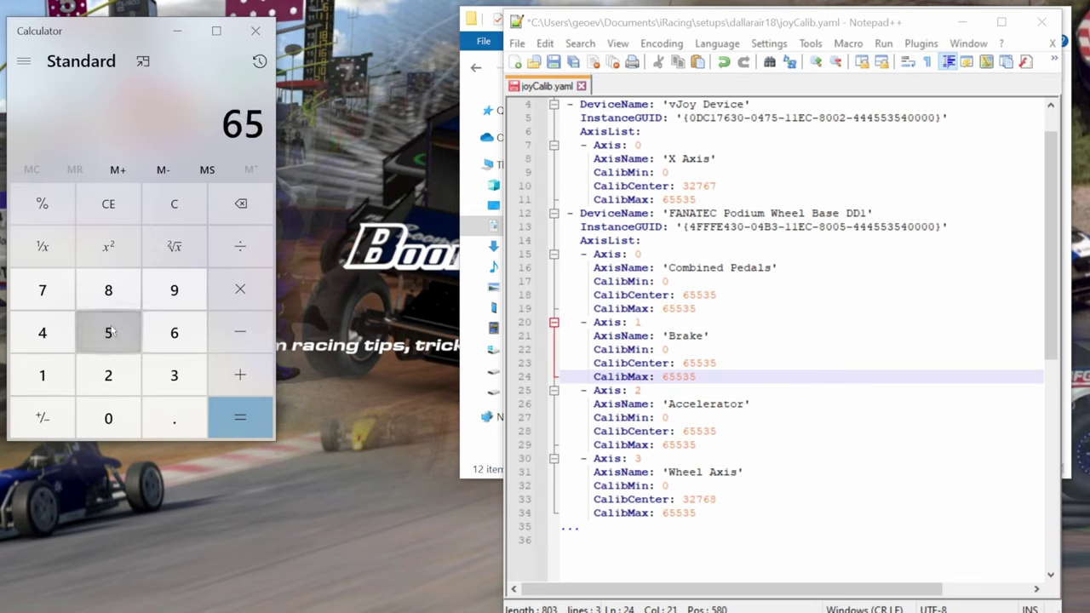
{"action": "left_click", "coordinate": [108, 333]}
{"action": "left_click", "coordinate": [170, 375]}
{"action": "left_click", "coordinate": [96, 334]}
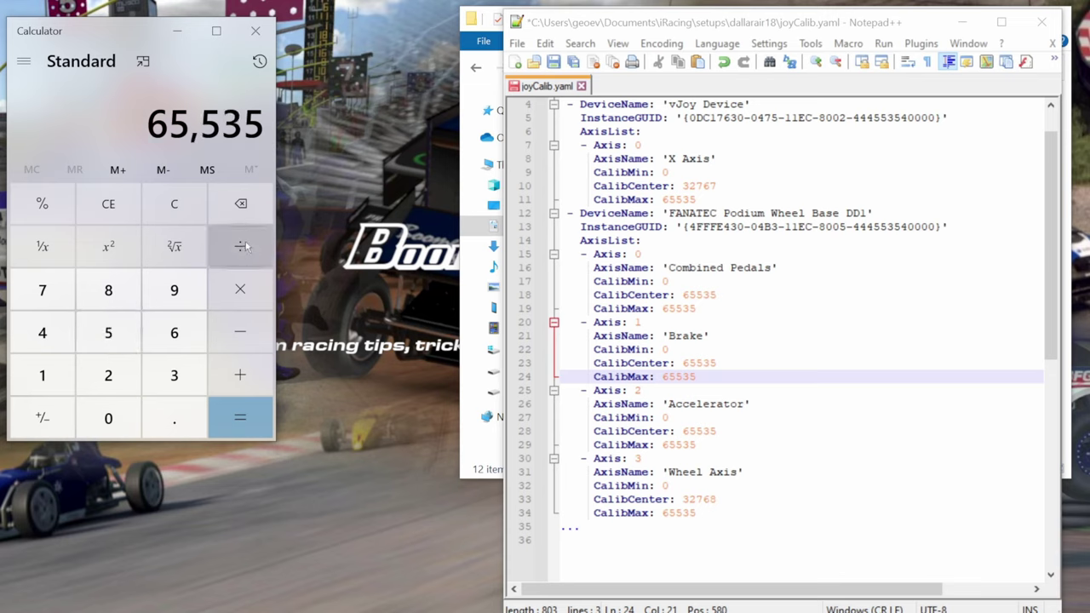
{"action": "left_click", "coordinate": [240, 288]}
{"action": "left_click", "coordinate": [174, 417]}
{"action": "left_click", "coordinate": [173, 378]}
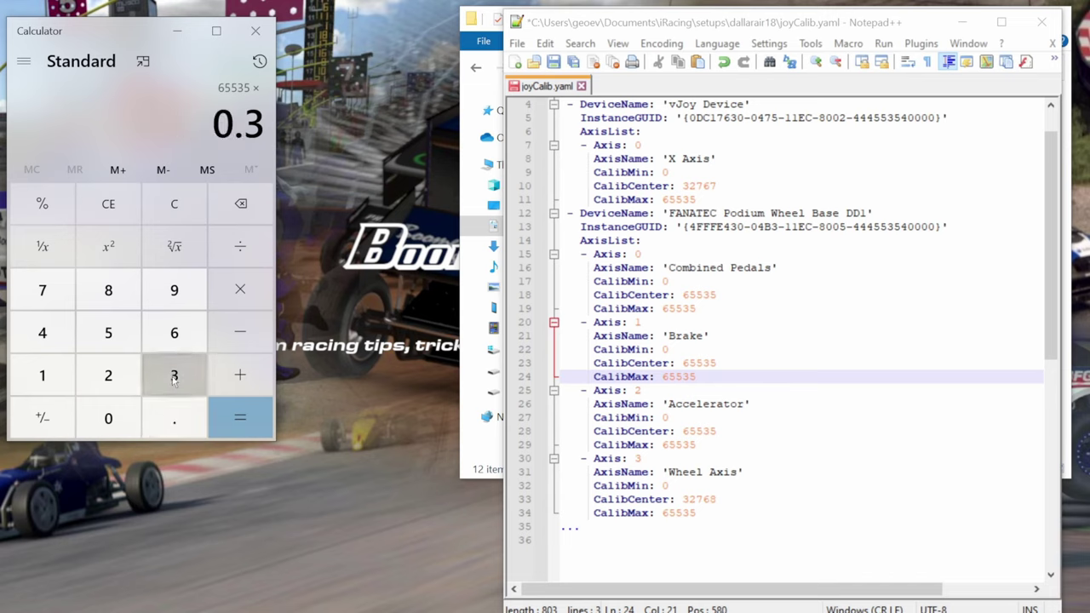
{"action": "left_click", "coordinate": [236, 418]}
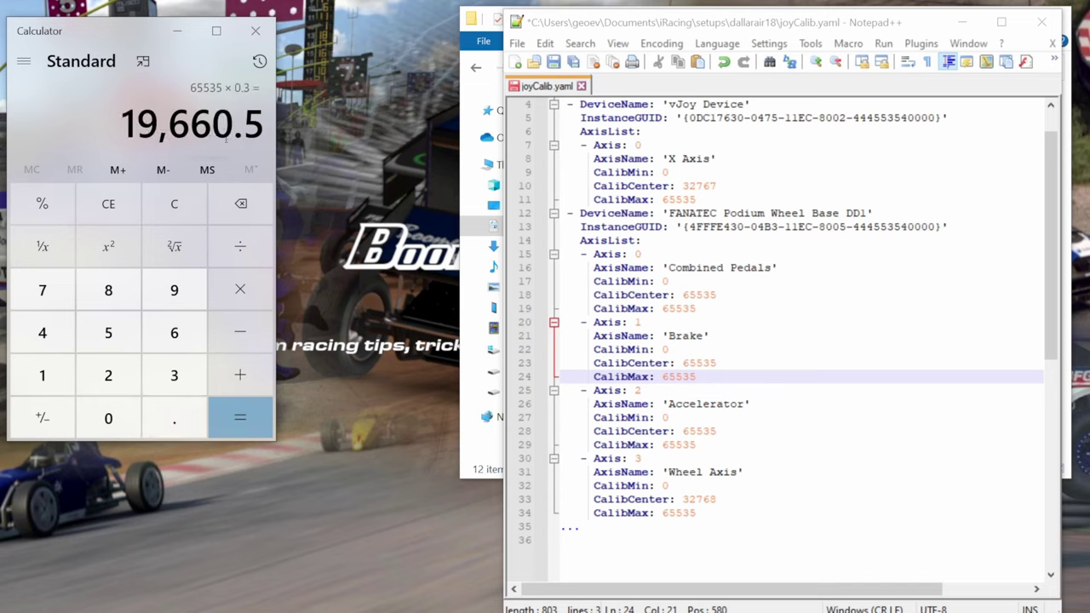
Set the Brake axis CalibMin in joyCalib.yaml to -19660 and save the file
{"action": "left_click", "coordinate": [670, 349]}
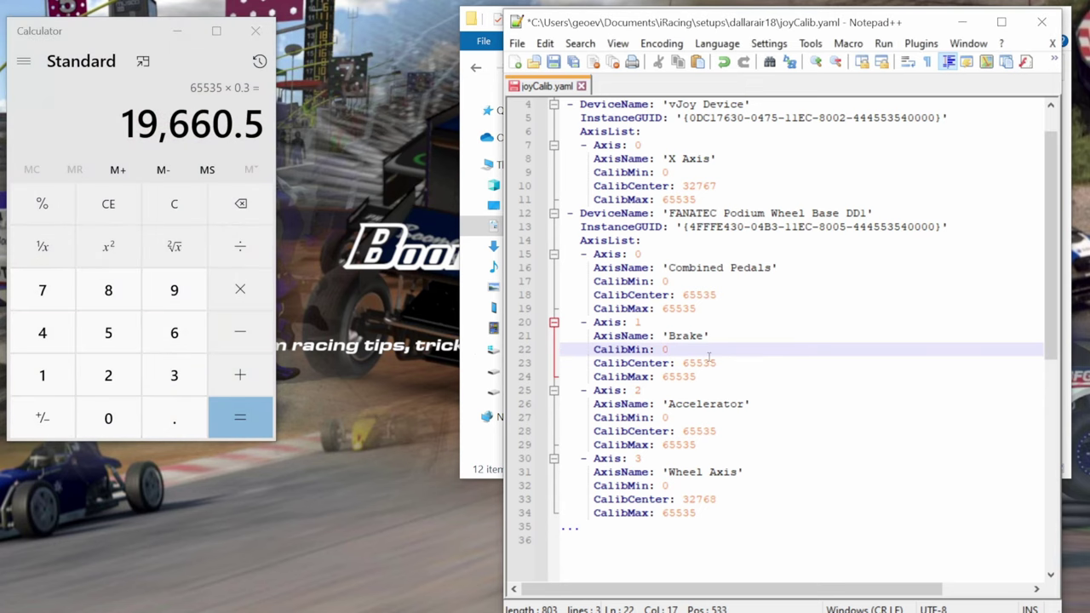
{"action": "key", "text": "BackSpace"}
{"action": "type", "text": "-19660"}
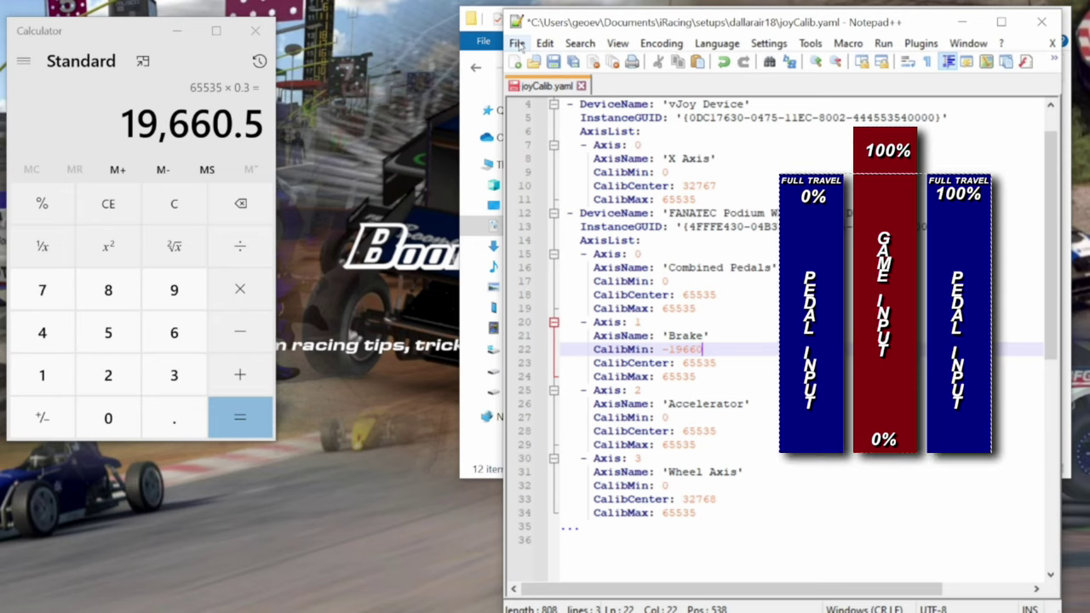
{"action": "left_click", "coordinate": [516, 43]}
{"action": "left_click", "coordinate": [564, 149]}
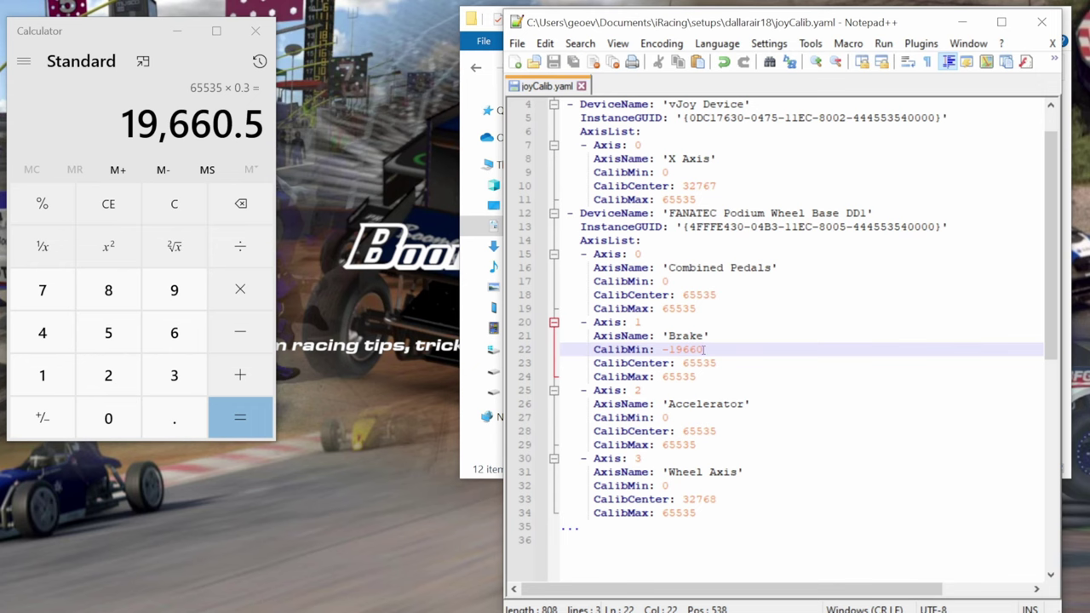
Switch to the Brake Force Curve spreadsheet in Google Sheets and set the Factor in cell B7 to 0.000001
{"action": "key", "text": "alt+Tab"}
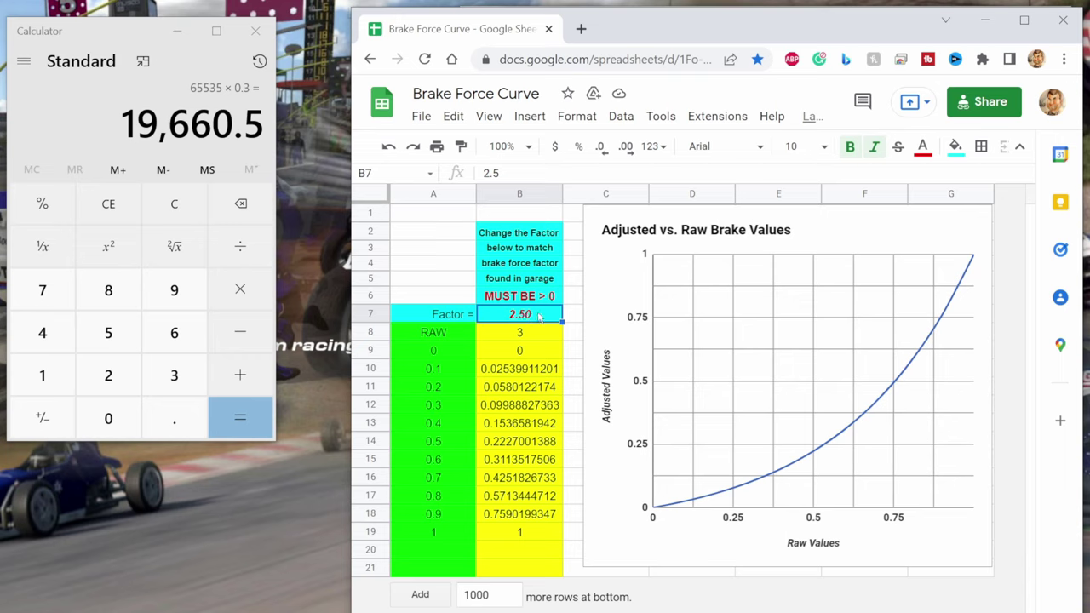
{"action": "left_click_drag", "start_coordinate": [502, 173], "coordinate": [482, 174]}
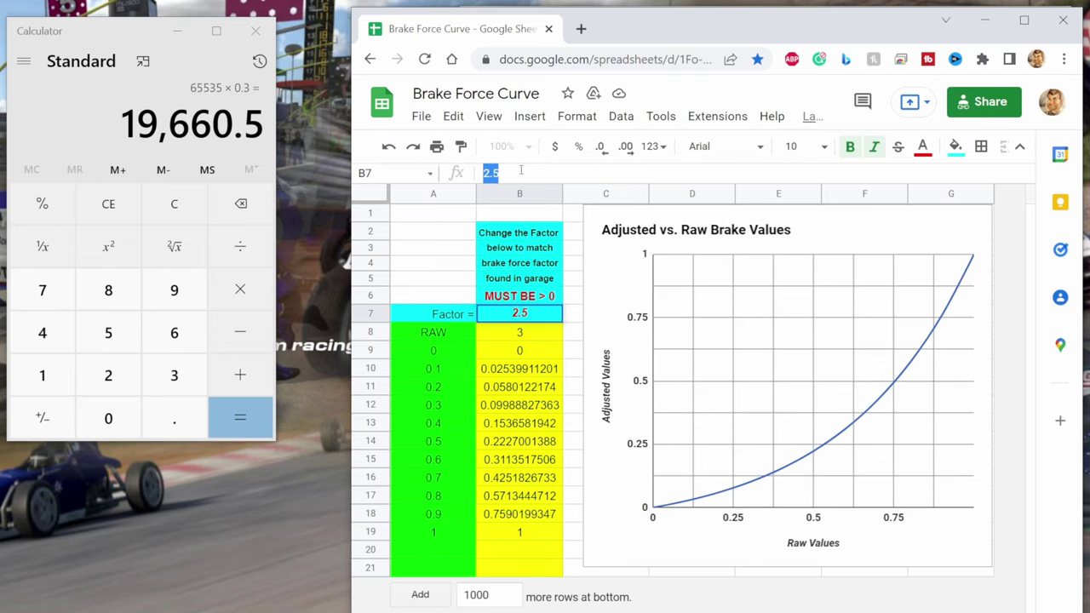
{"action": "key", "text": "BackSpace"}
{"action": "type", "text": "0.0000"}
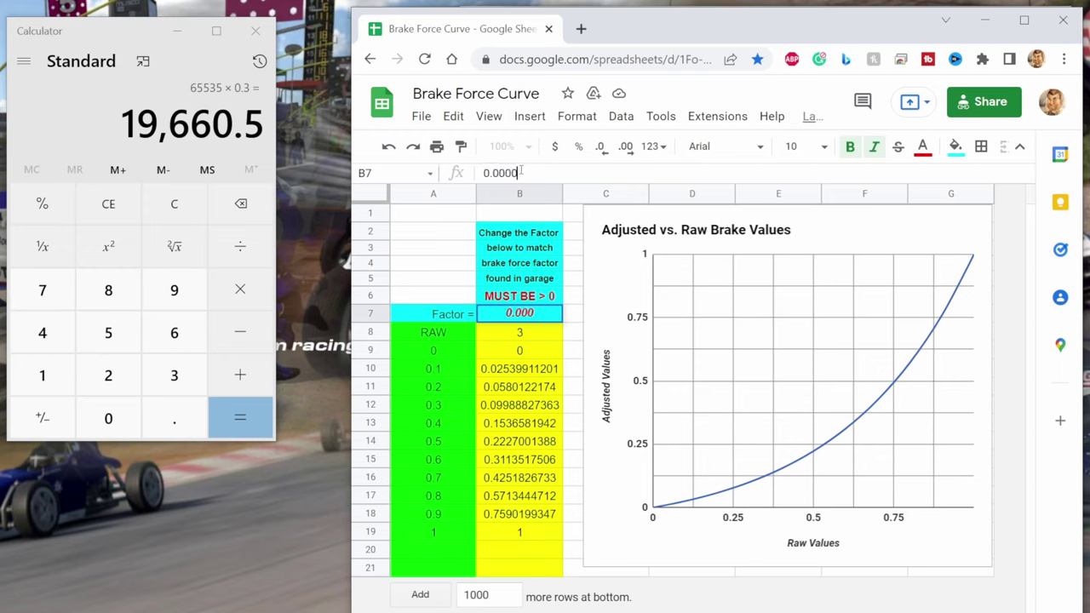
{"action": "type", "text": "01"}
{"action": "key", "text": "Return"}
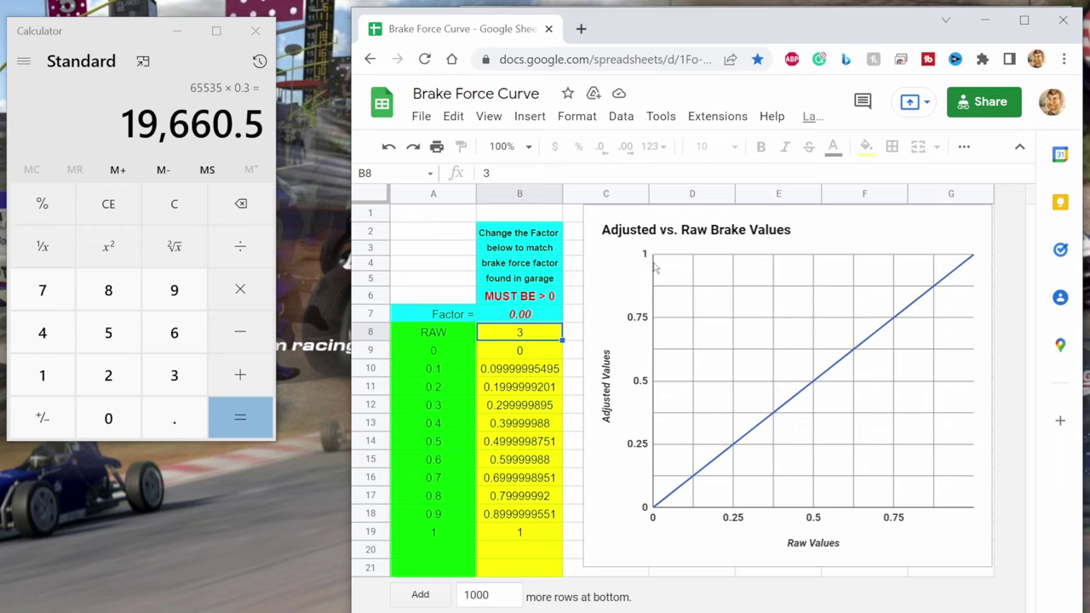
Change the brake force Factor in cell B7 to 5.0
{"action": "left_click", "coordinate": [524, 314]}
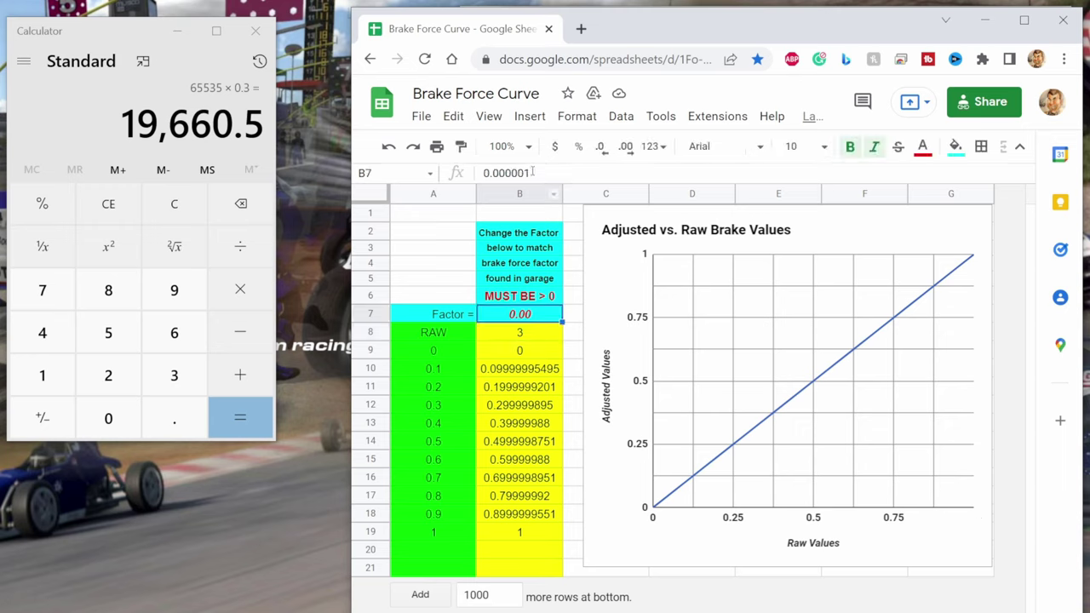
{"action": "left_click_drag", "start_coordinate": [534, 173], "coordinate": [482, 173]}
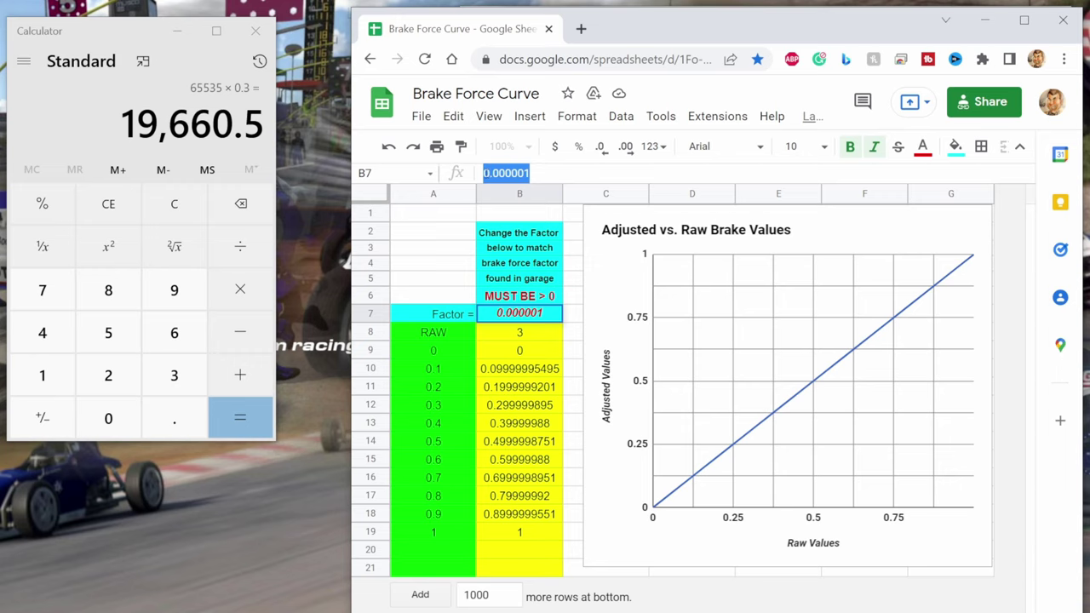
{"action": "key", "text": "BackSpace"}
{"action": "type", "text": "5.0"}
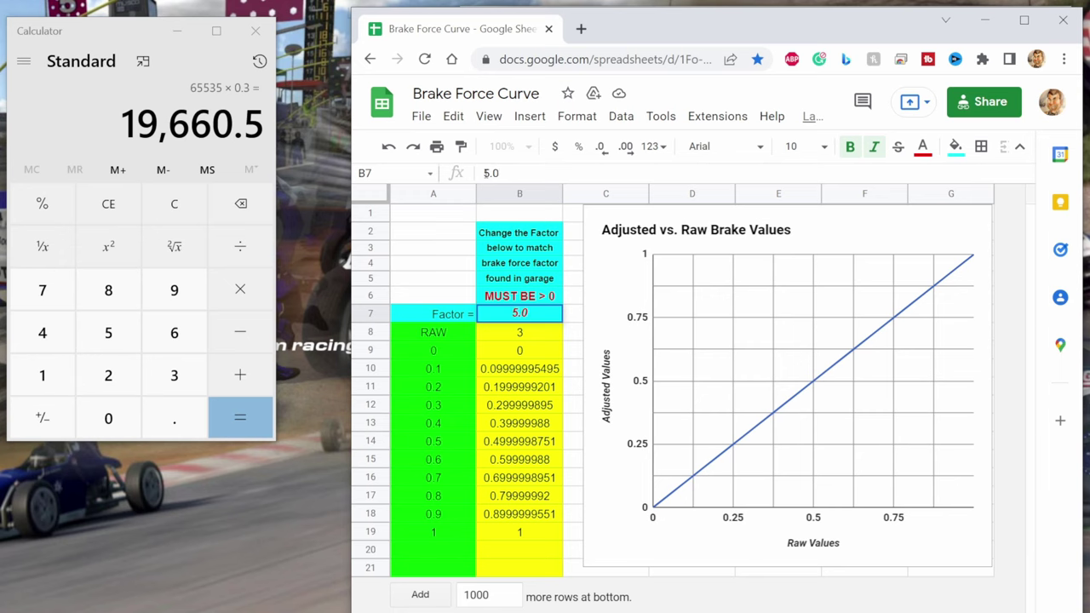
{"action": "key", "text": "Return"}
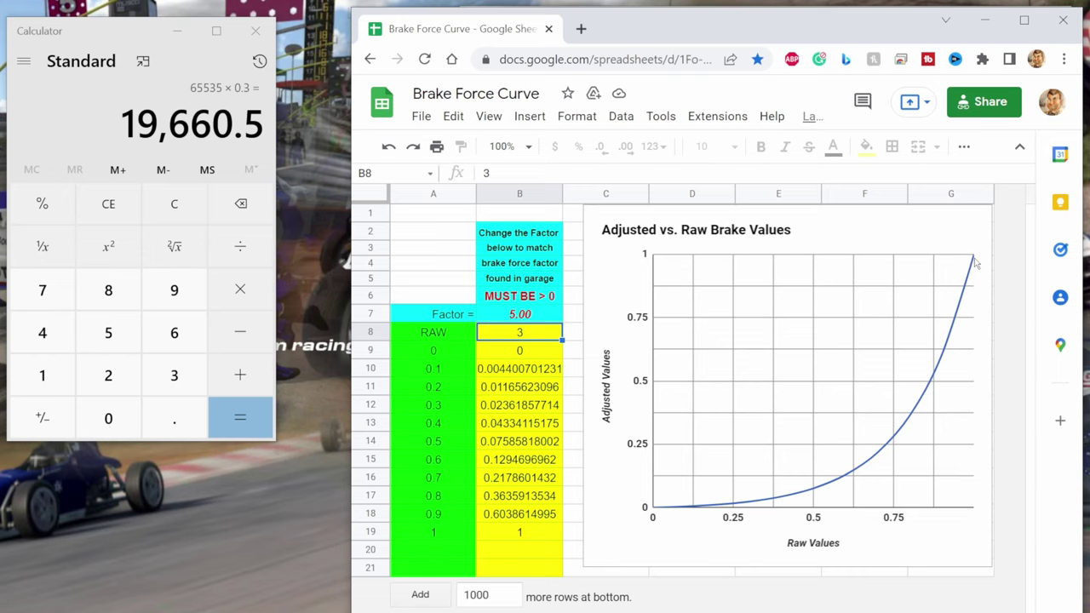
Set the brake force Factor in cell B7 to 2.5 and minimize the browser to return to joyCalib.yaml
{"action": "key", "text": "Up"}
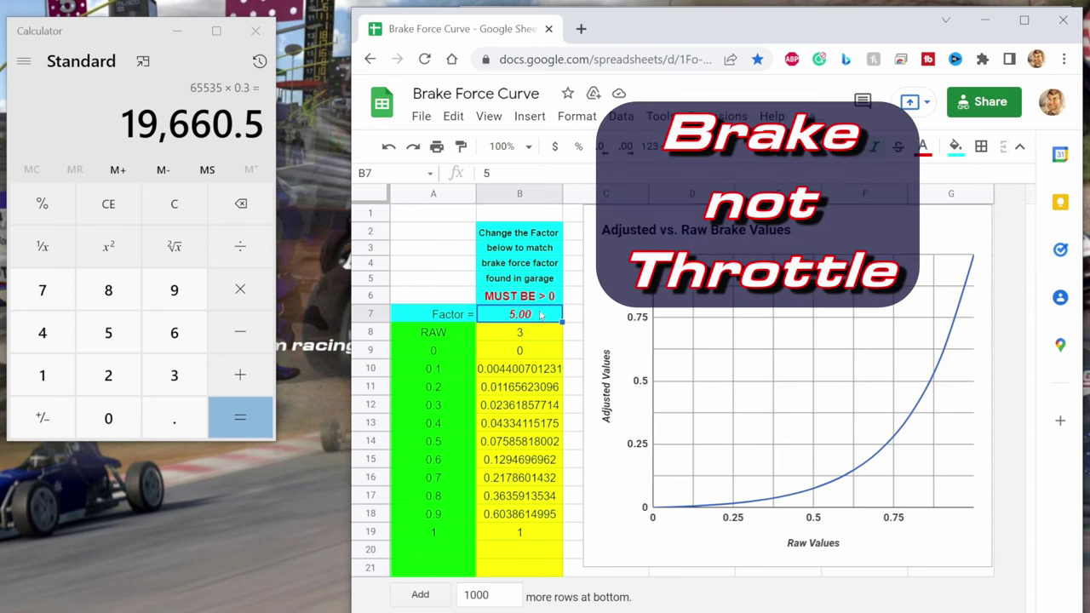
{"action": "double_click", "coordinate": [486, 172]}
{"action": "type", "text": "2.50"}
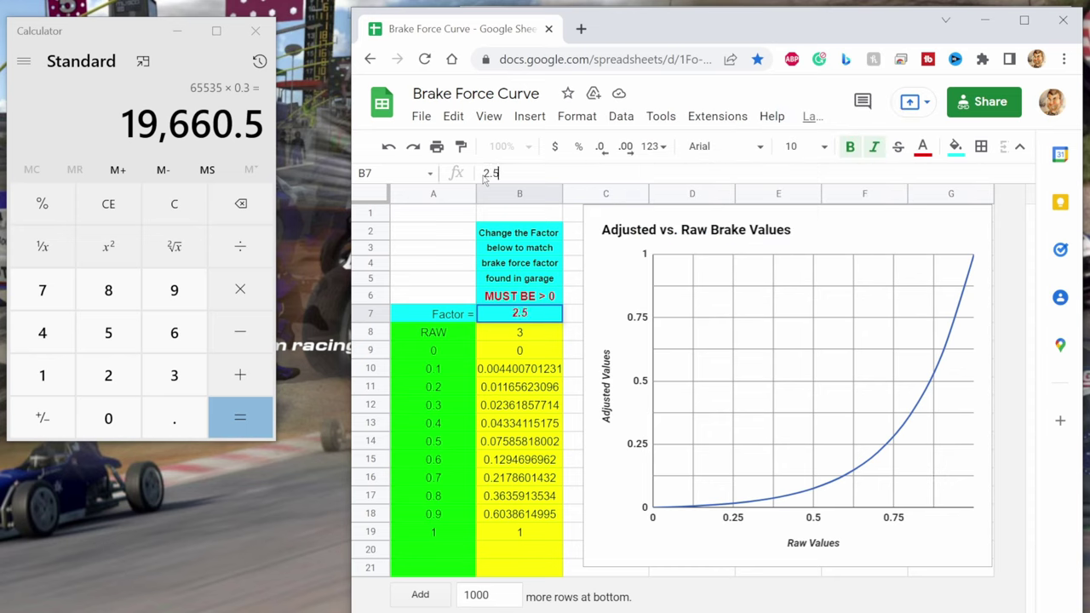
{"action": "key", "text": "Return"}
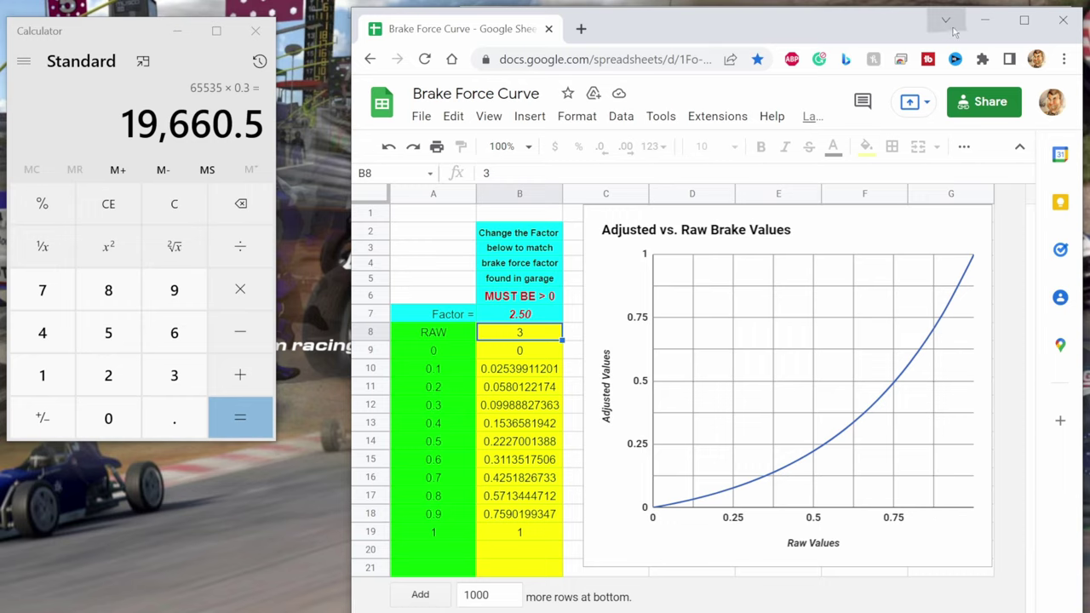
{"action": "left_click", "coordinate": [984, 20]}
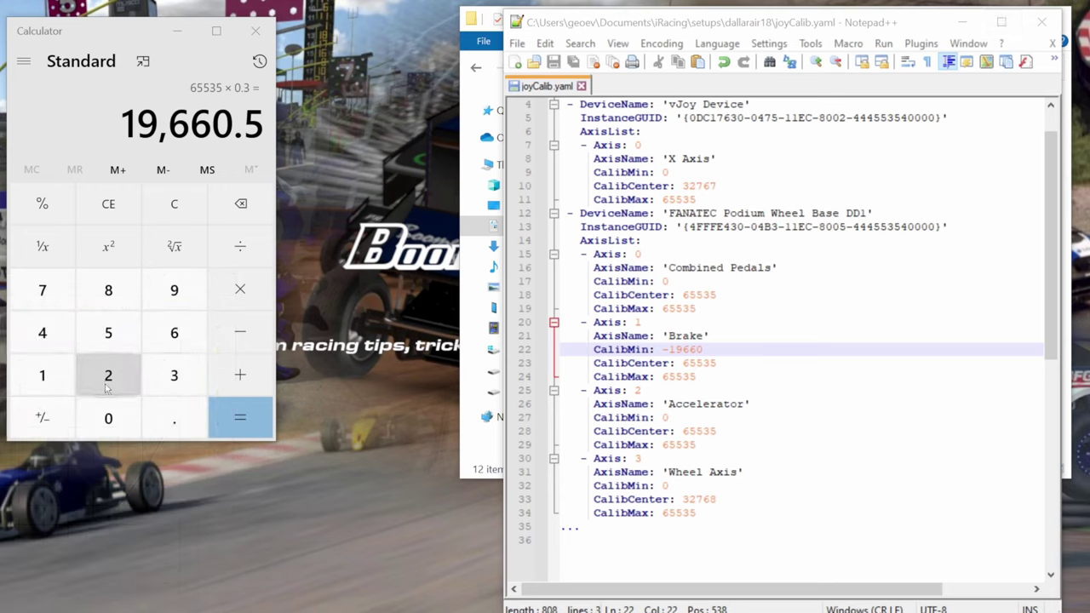
In Calculator, work out 65535 × 0.23 for the brake's minimum calibration value
{"action": "key", "text": "Escape"}
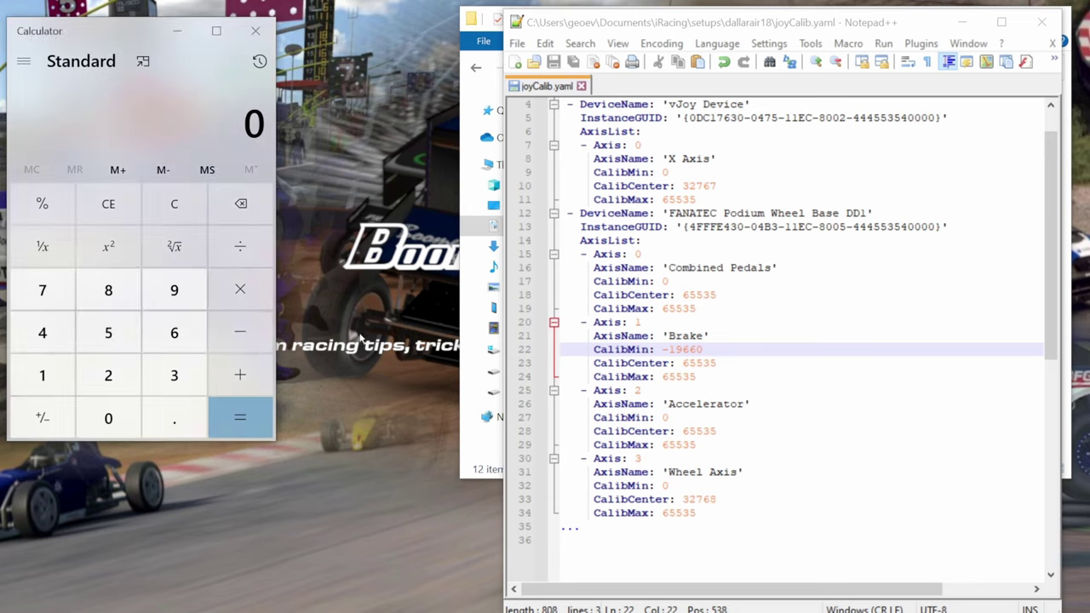
{"action": "left_click", "coordinate": [174, 332]}
{"action": "left_click", "coordinate": [108, 332]}
{"action": "left_click", "coordinate": [108, 332]}
{"action": "left_click", "coordinate": [158, 373]}
{"action": "left_click", "coordinate": [108, 332]}
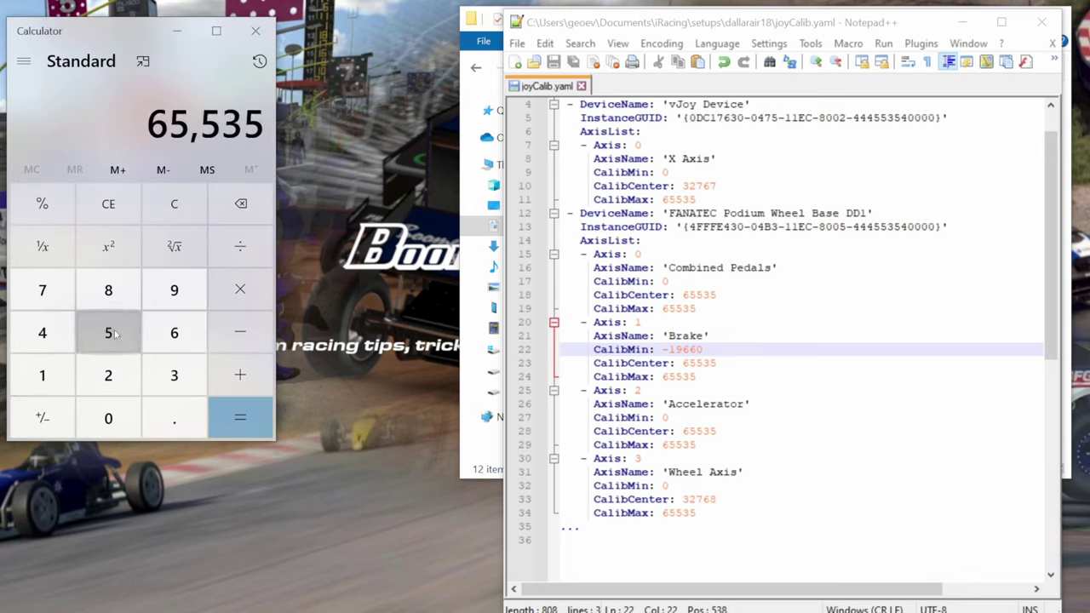
{"action": "left_click", "coordinate": [242, 289]}
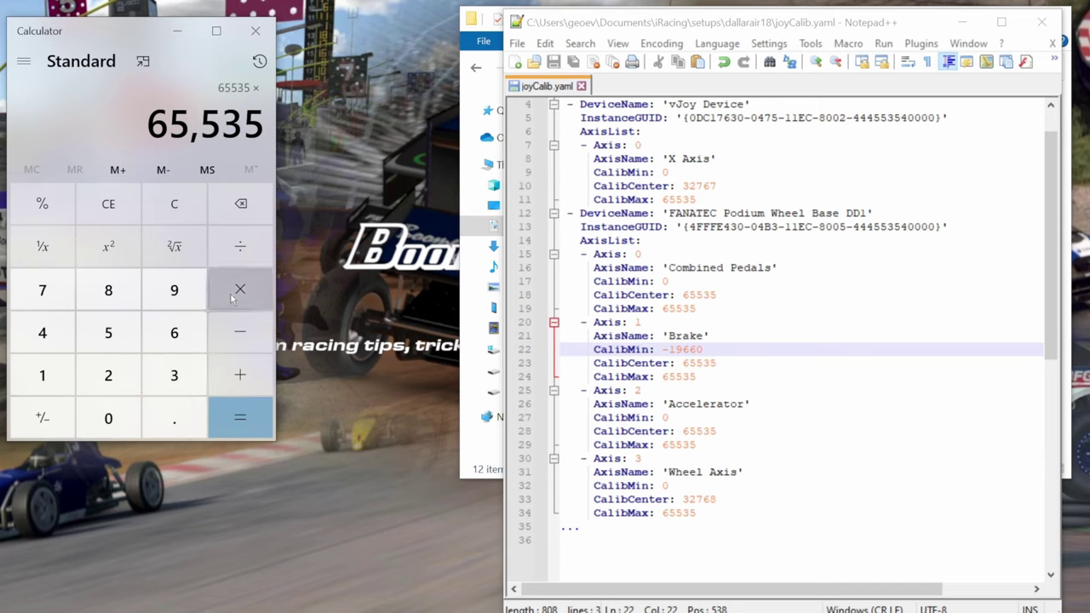
{"action": "left_click", "coordinate": [174, 429]}
{"action": "left_click", "coordinate": [108, 375]}
{"action": "left_click", "coordinate": [174, 376]}
{"action": "left_click", "coordinate": [243, 423]}
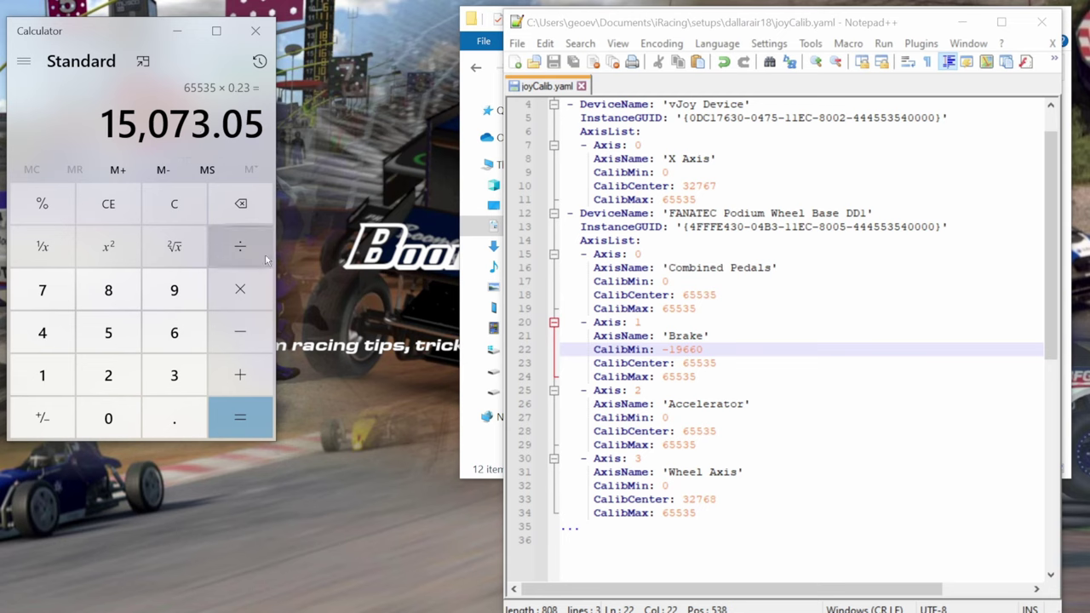
Replace the Brake axis CalibMin in joyCalib.yaml with -15073
{"action": "left_click_drag", "start_coordinate": [703, 349], "coordinate": [669, 350]}
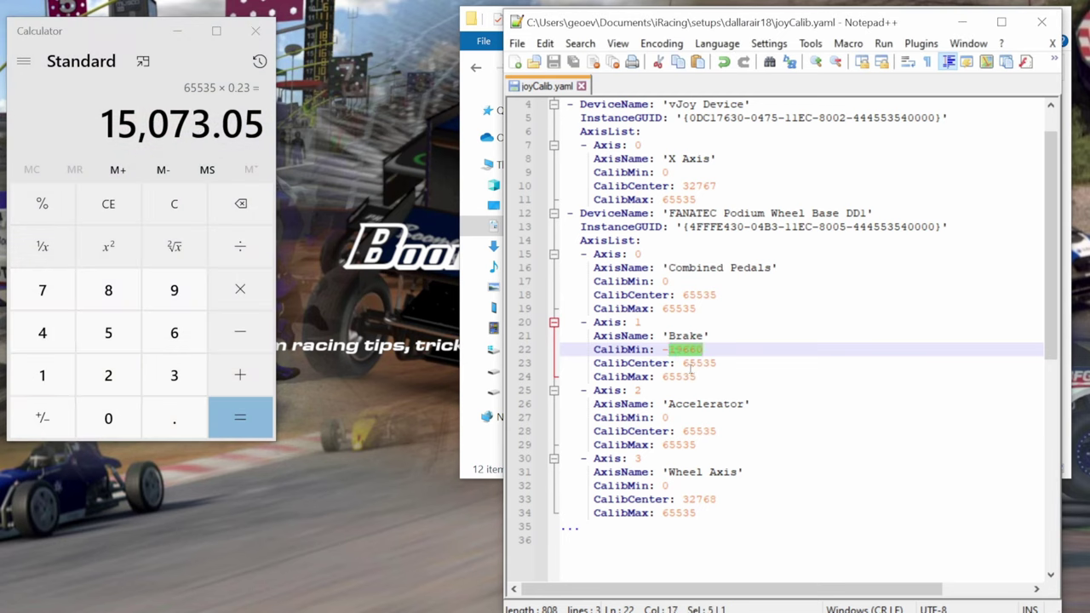
{"action": "type", "text": "1507"}
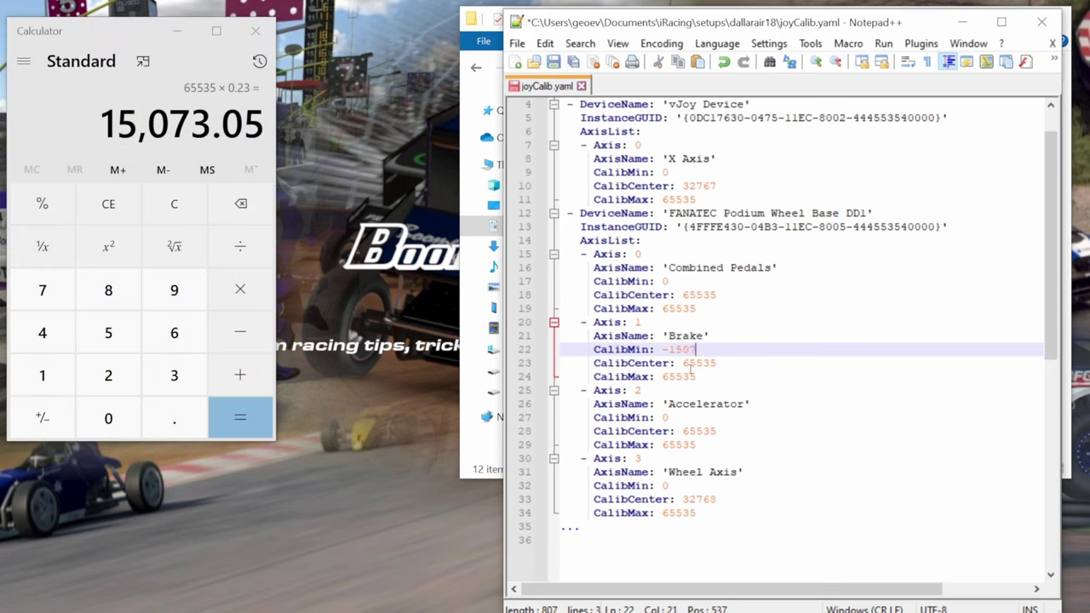
{"action": "type", "text": "3"}
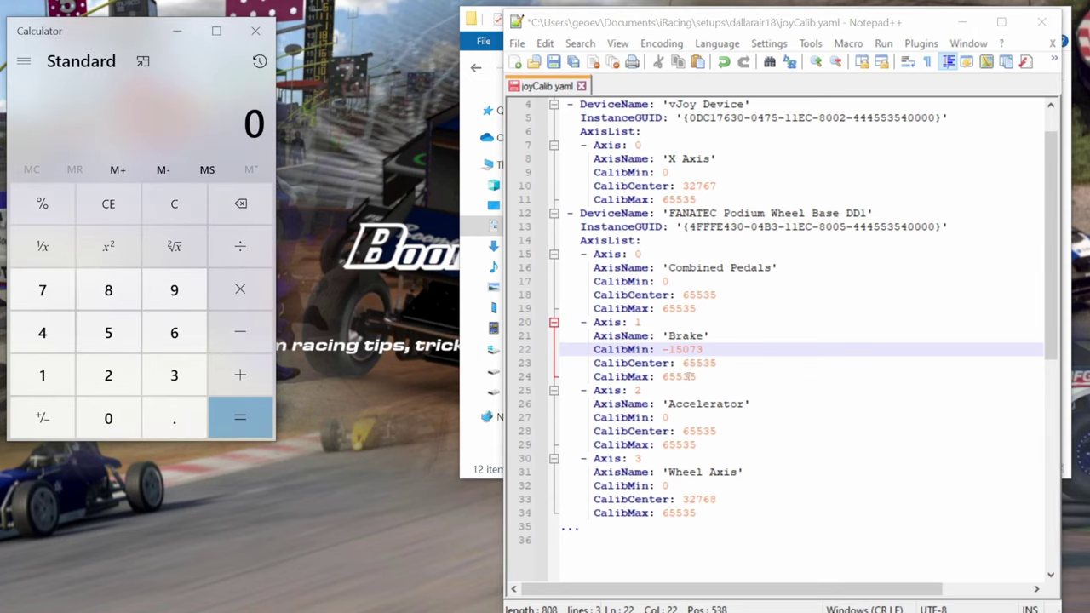
In Calculator, work out 65535 plus 23% as the alternative maximum calibration value
{"action": "left_click", "coordinate": [173, 333]}
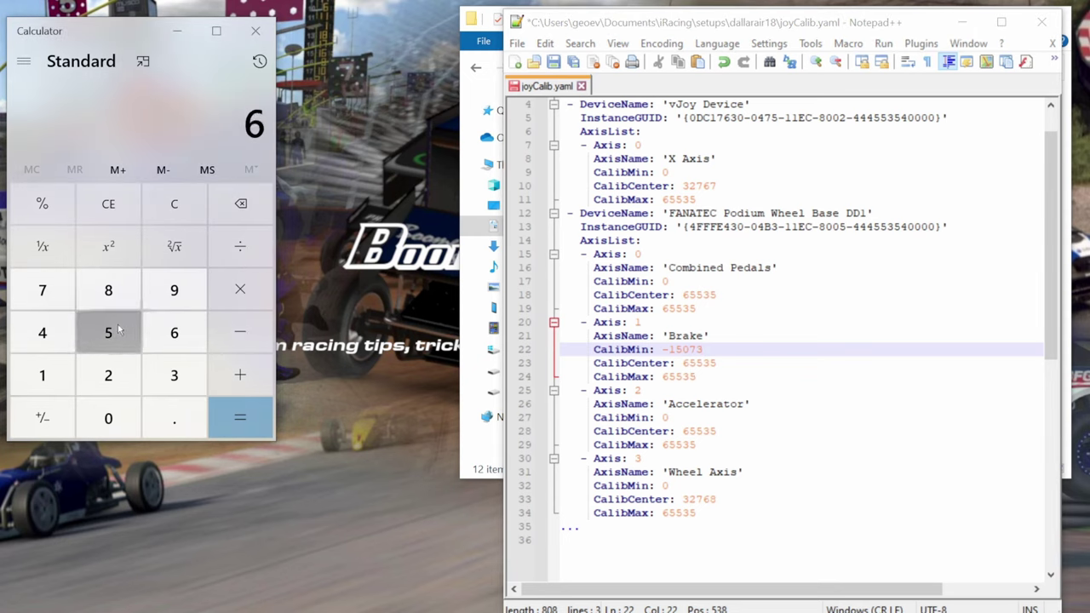
{"action": "left_click", "coordinate": [108, 332]}
{"action": "left_click", "coordinate": [109, 332]}
{"action": "left_click", "coordinate": [162, 368]}
{"action": "left_click", "coordinate": [108, 332]}
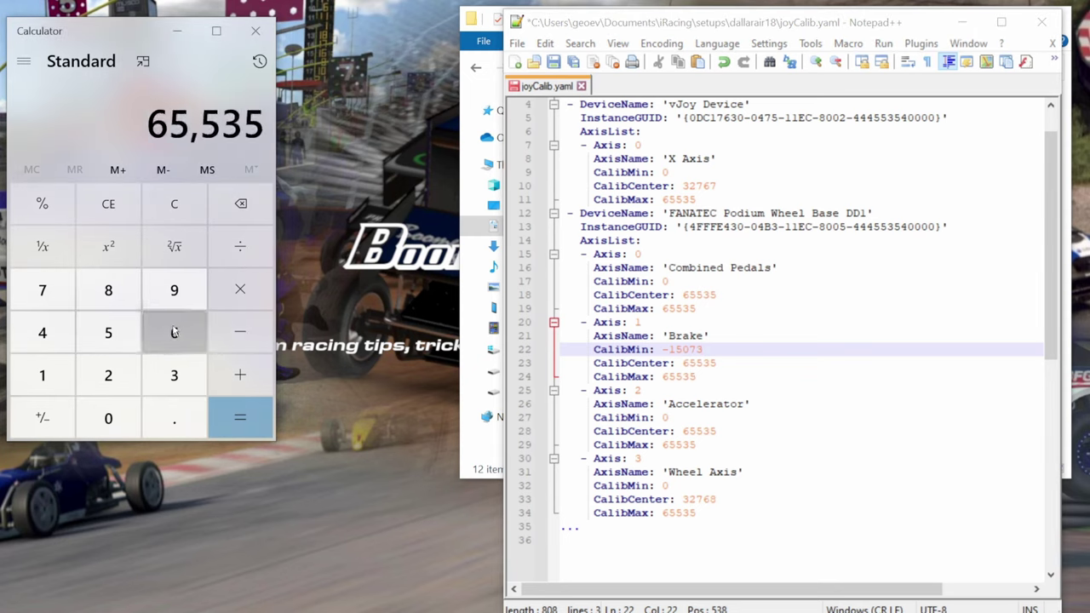
{"action": "left_click", "coordinate": [241, 375]}
{"action": "left_click", "coordinate": [109, 376]}
{"action": "left_click", "coordinate": [174, 375]}
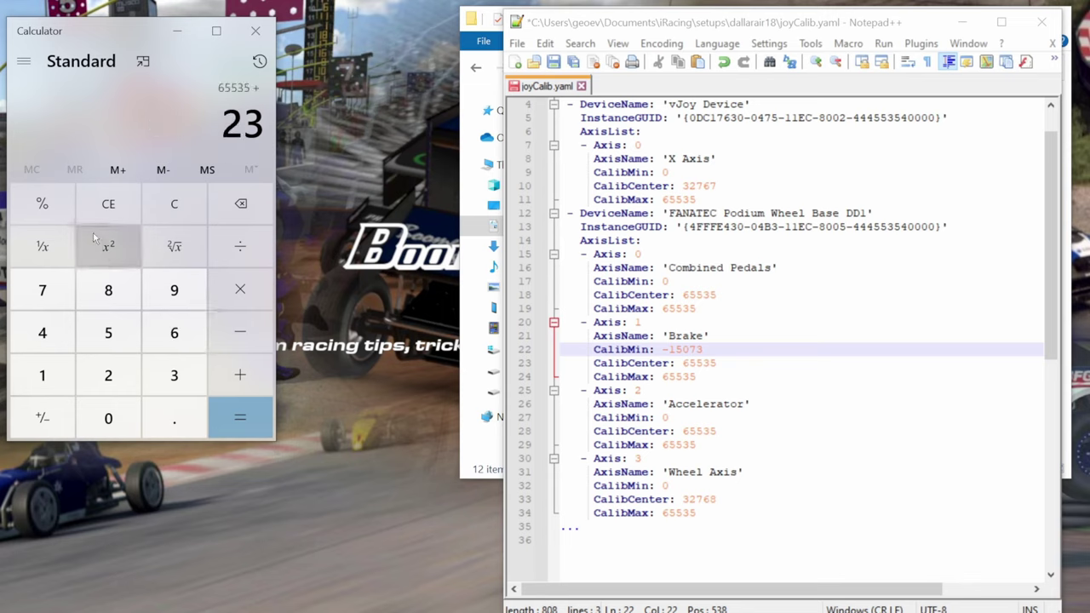
{"action": "left_click", "coordinate": [42, 203]}
{"action": "left_click", "coordinate": [240, 417]}
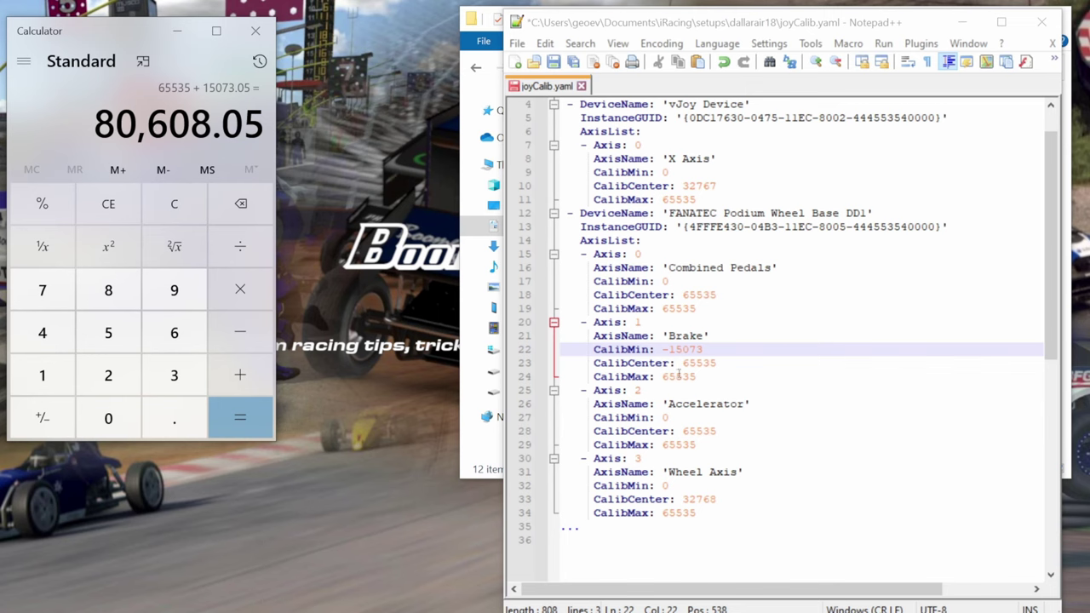
Save the edited joyCalib.yaml in Notepad++
{"action": "left_click", "coordinate": [517, 42]}
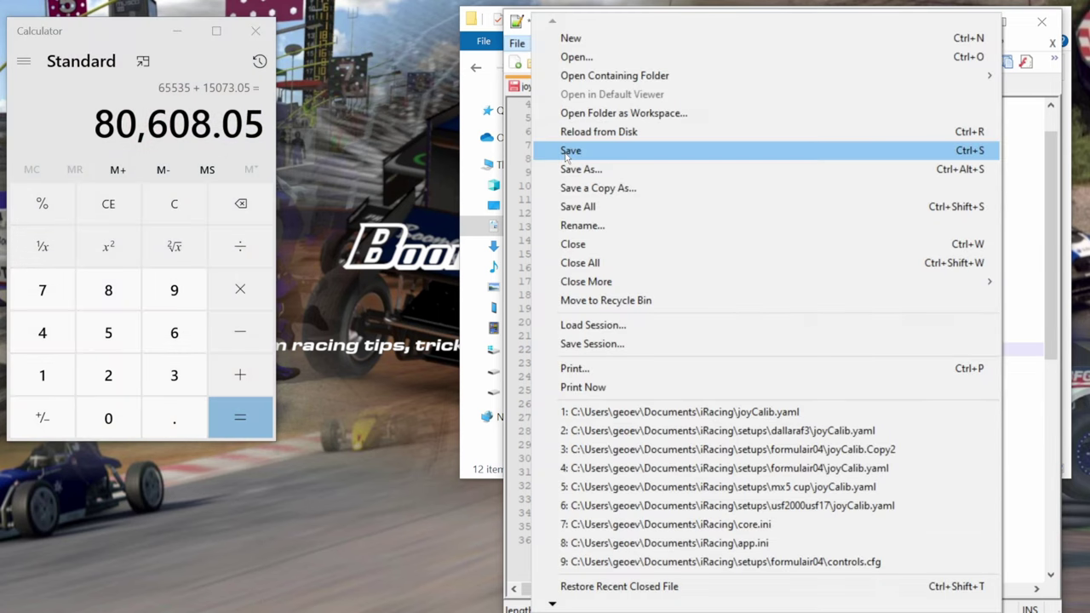
{"action": "left_click", "coordinate": [566, 148]}
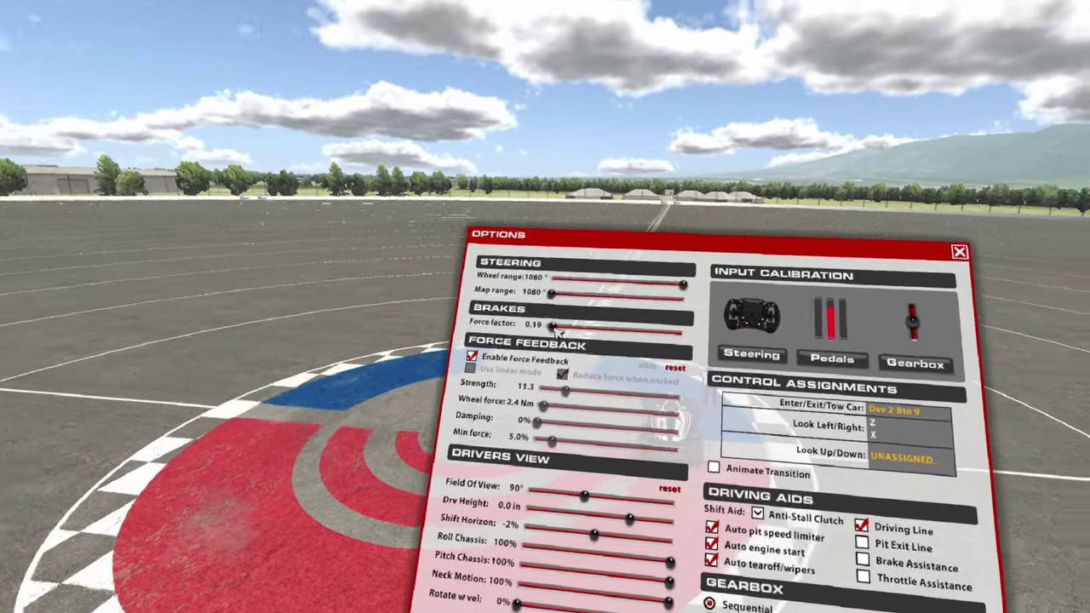
In the iRacing options, raise the brake Force factor to about 2.29
{"action": "mouse_move", "coordinate": [621, 338]}
{"action": "left_mouse_down"}
{"action": "mouse_move", "coordinate": [561, 325]}
{"action": "mouse_move", "coordinate": [624, 338]}
{"action": "left_mouse_up"}
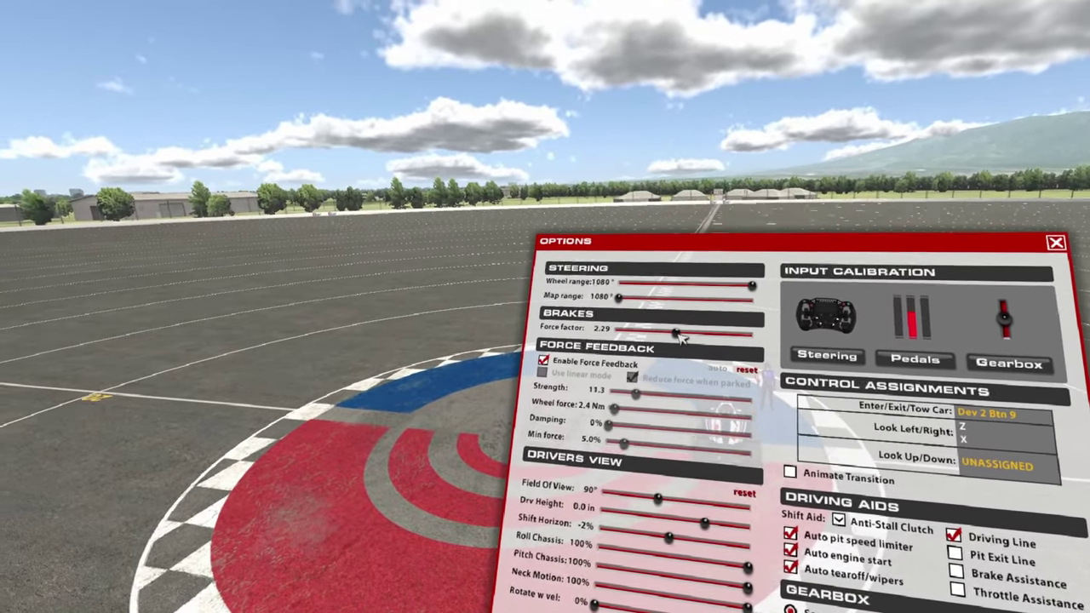
Set the brake Force factor to 2.50 and close the options
{"action": "left_click_drag", "start_coordinate": [681, 339], "coordinate": [700, 345]}
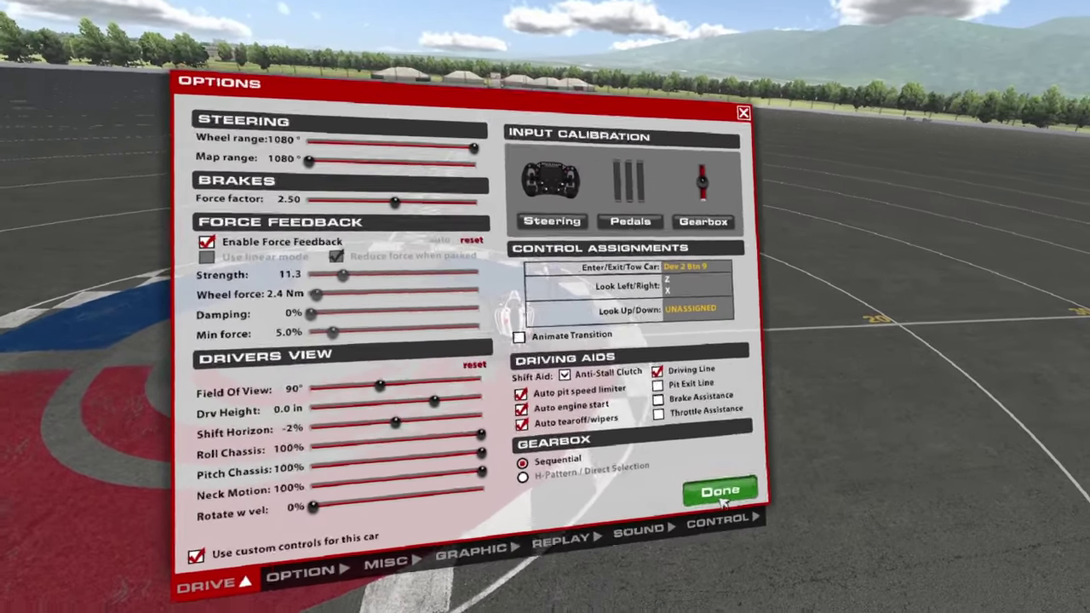
{"action": "left_click", "coordinate": [737, 522]}
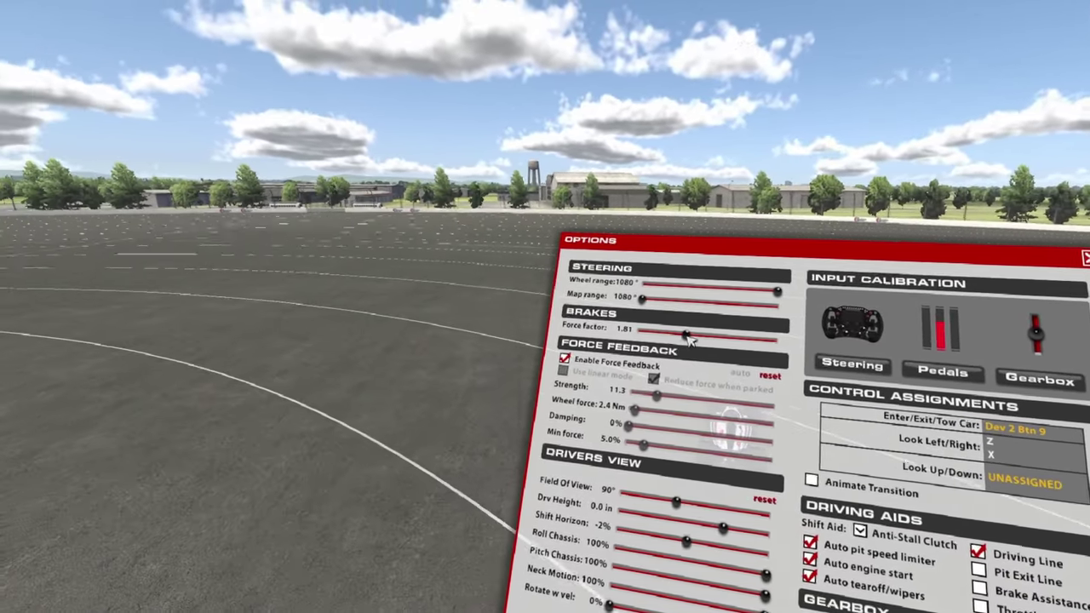
Set the brake Force factor to 1.50 and enter the car for a test run
{"action": "left_click_drag", "start_coordinate": [688, 337], "coordinate": [694, 342]}
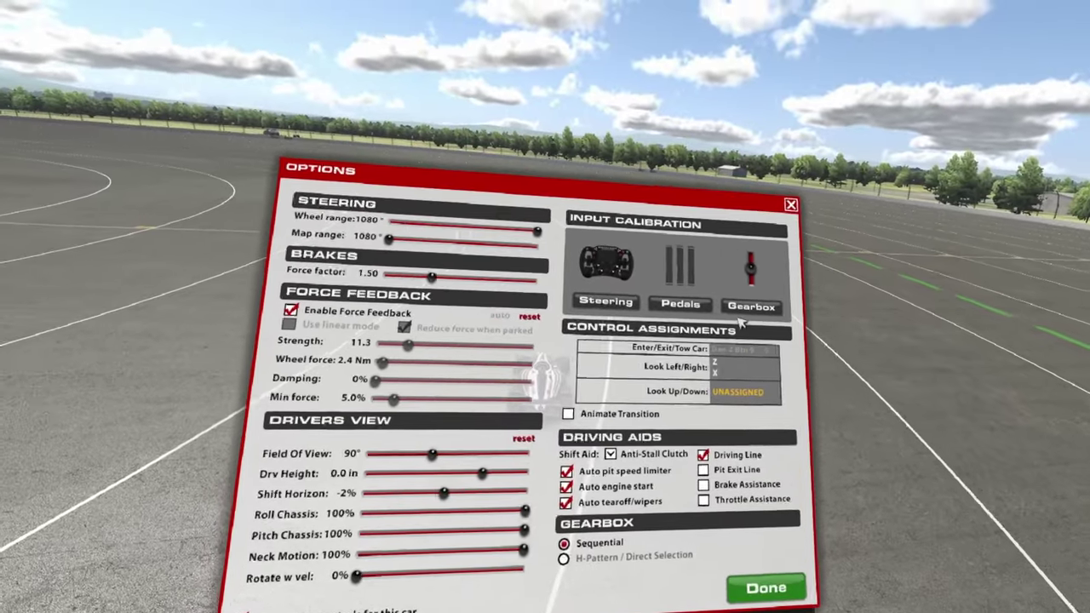
{"action": "key", "text": "Escape"}
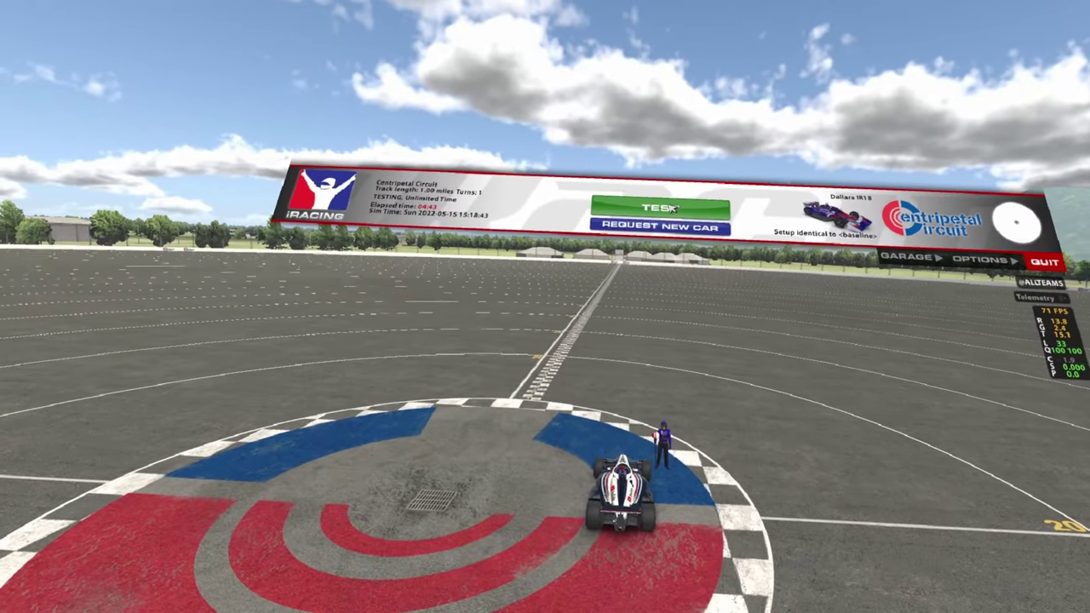
{"action": "left_click", "coordinate": [671, 208]}
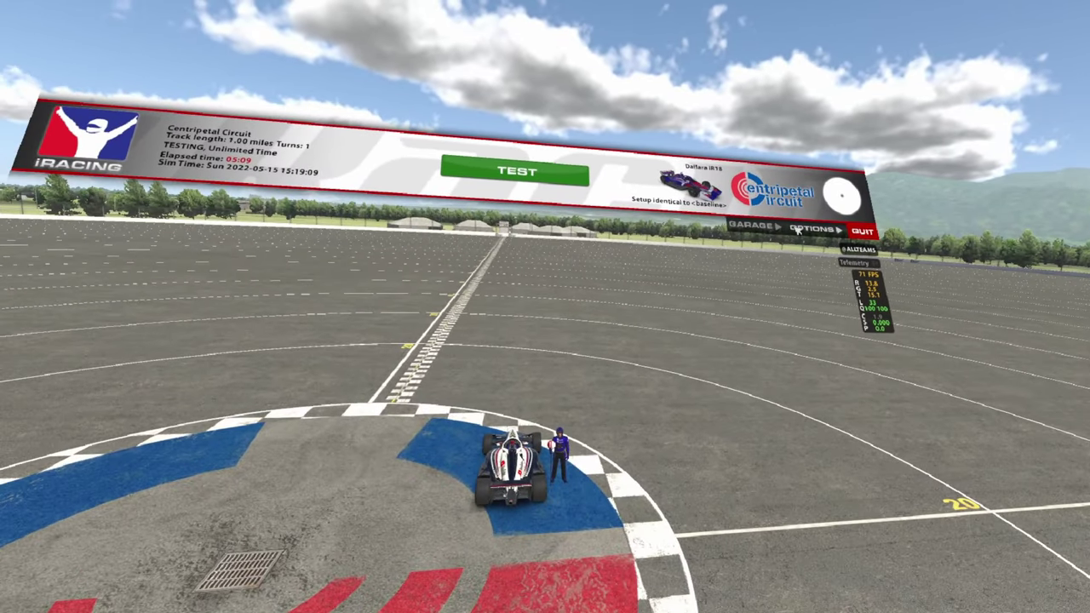
Set the brake Force factor to 2.00, request a new car and enter it for another test run
{"action": "left_click", "coordinate": [775, 230]}
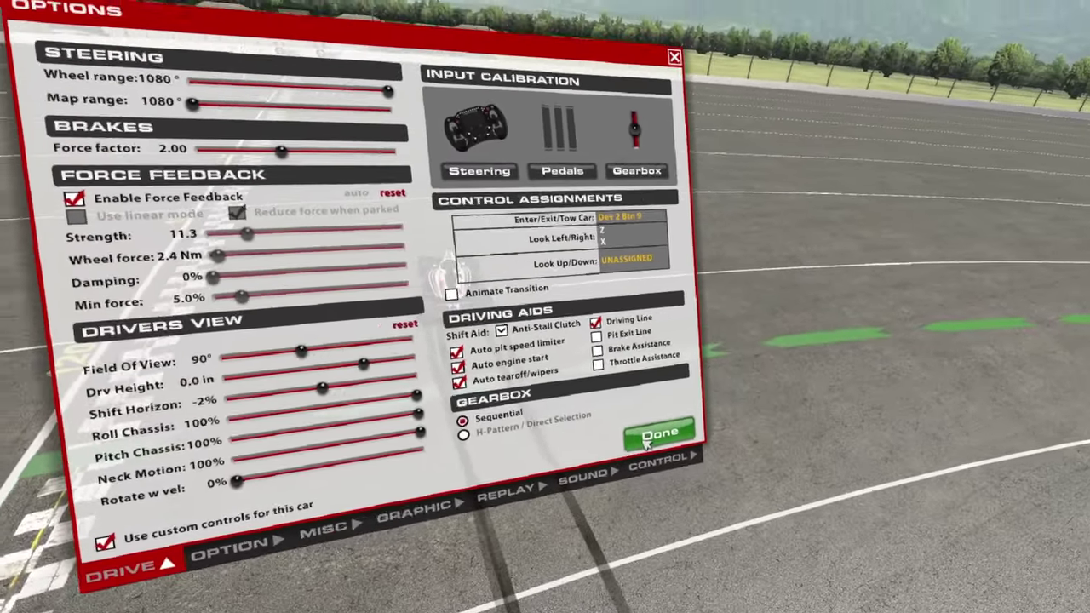
{"action": "left_click", "coordinate": [647, 439]}
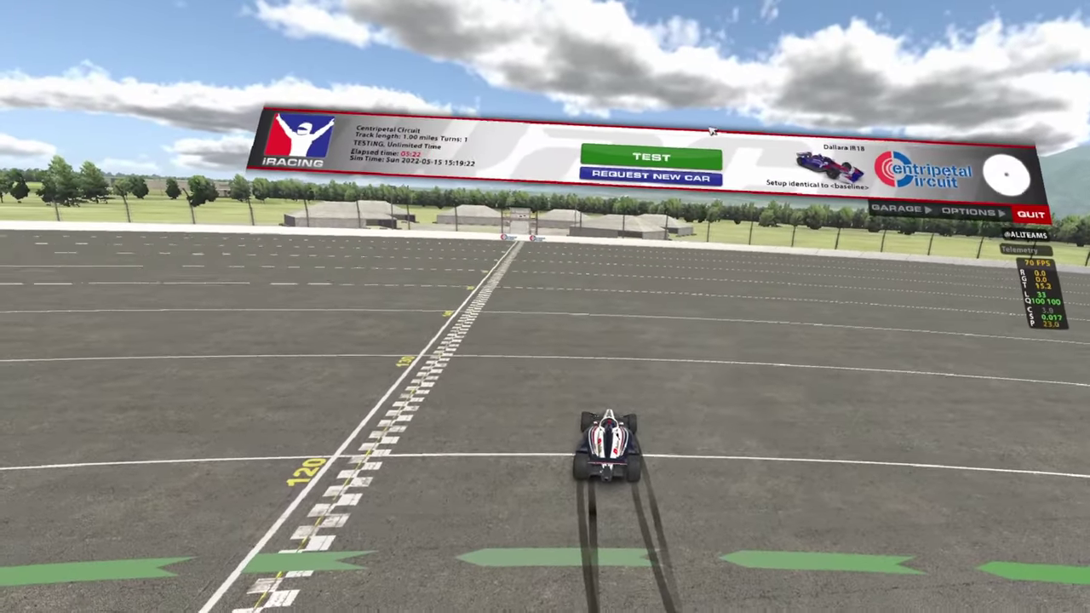
{"action": "left_click", "coordinate": [668, 214]}
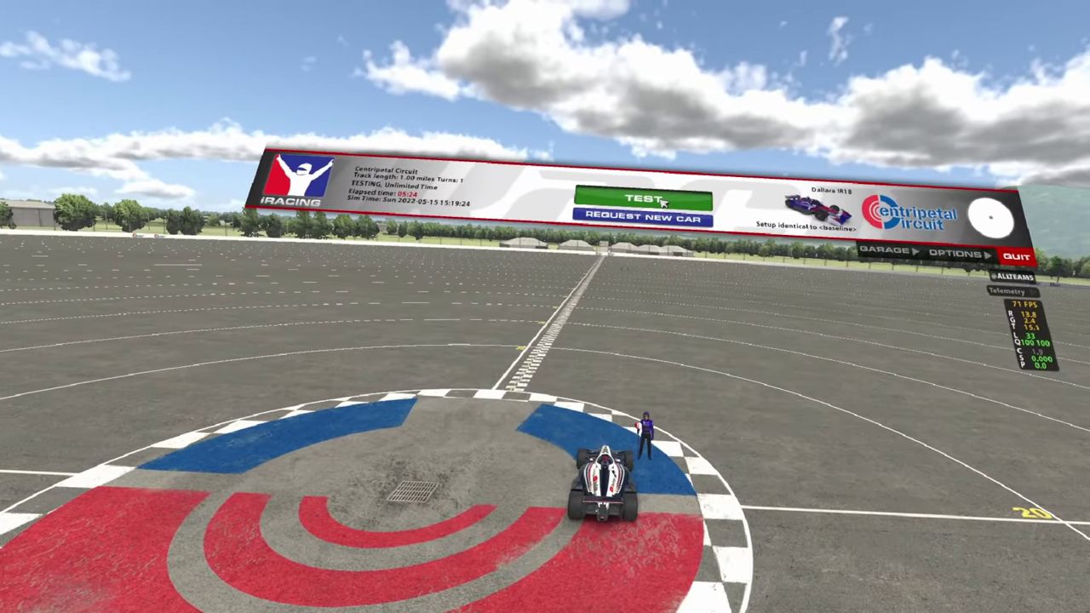
{"action": "left_click", "coordinate": [663, 202]}
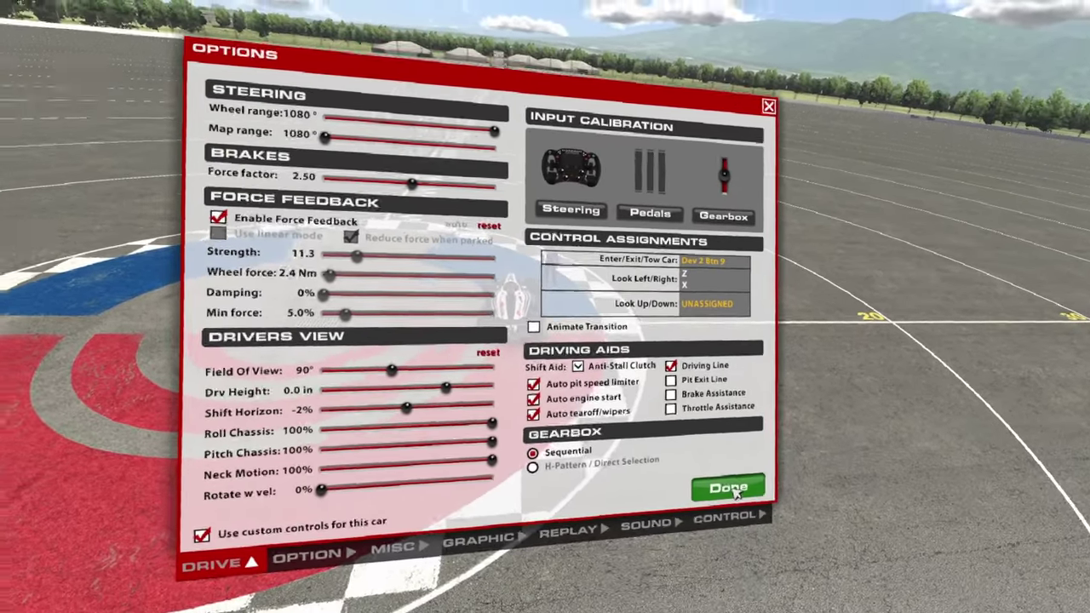
Accept a brake Force factor of 2.50, enter the car and drive it from the pit lane onto the circuit to test the brakes
{"action": "left_click", "coordinate": [716, 490]}
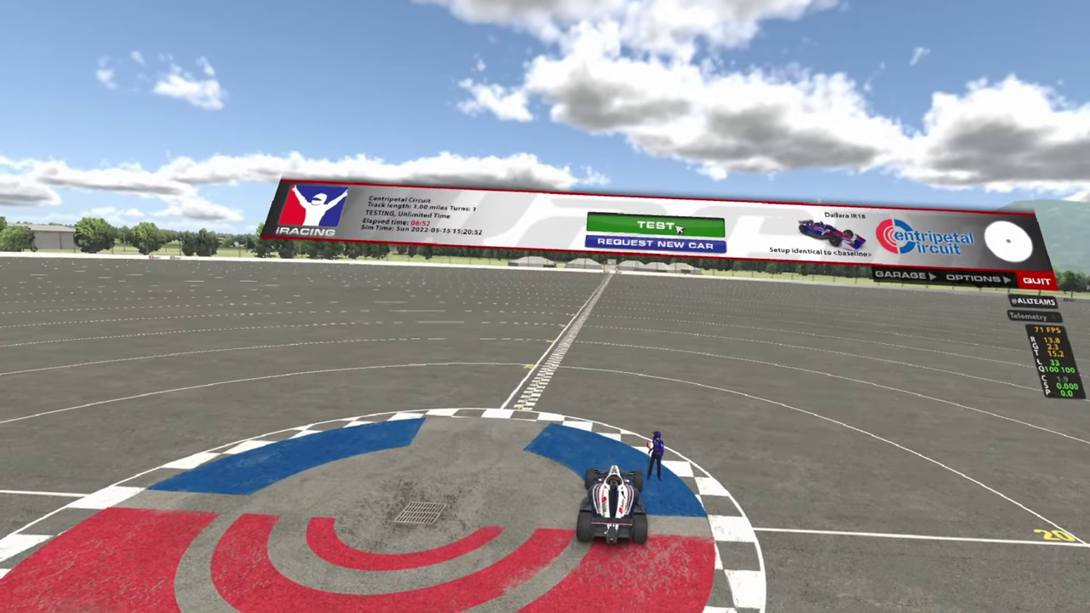
{"action": "left_click", "coordinate": [679, 228]}
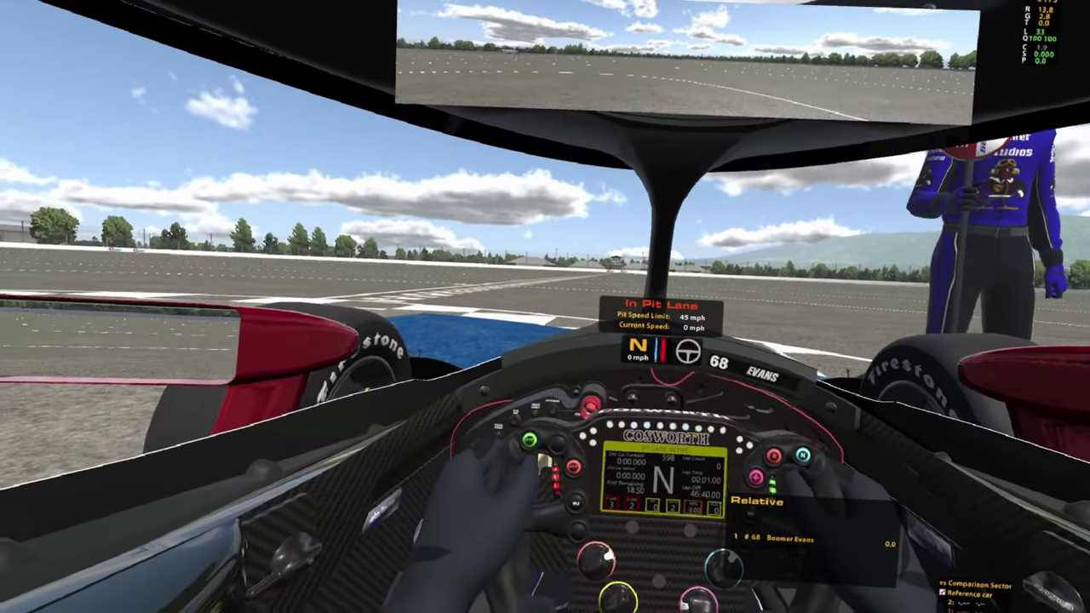
{"action": "key", "text": "s"}
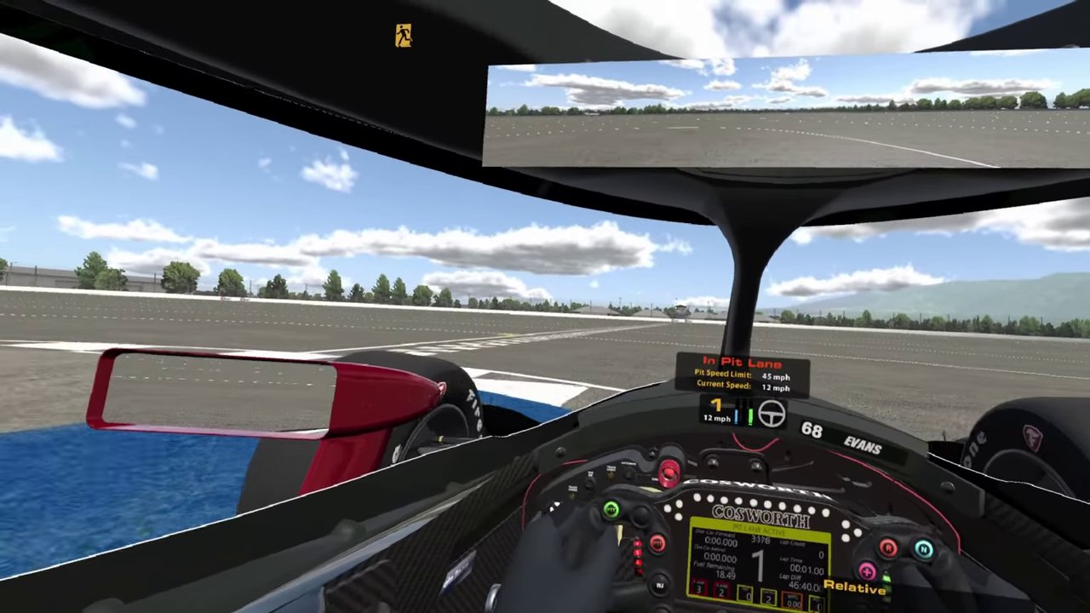
{"action": "key", "text": "s"}
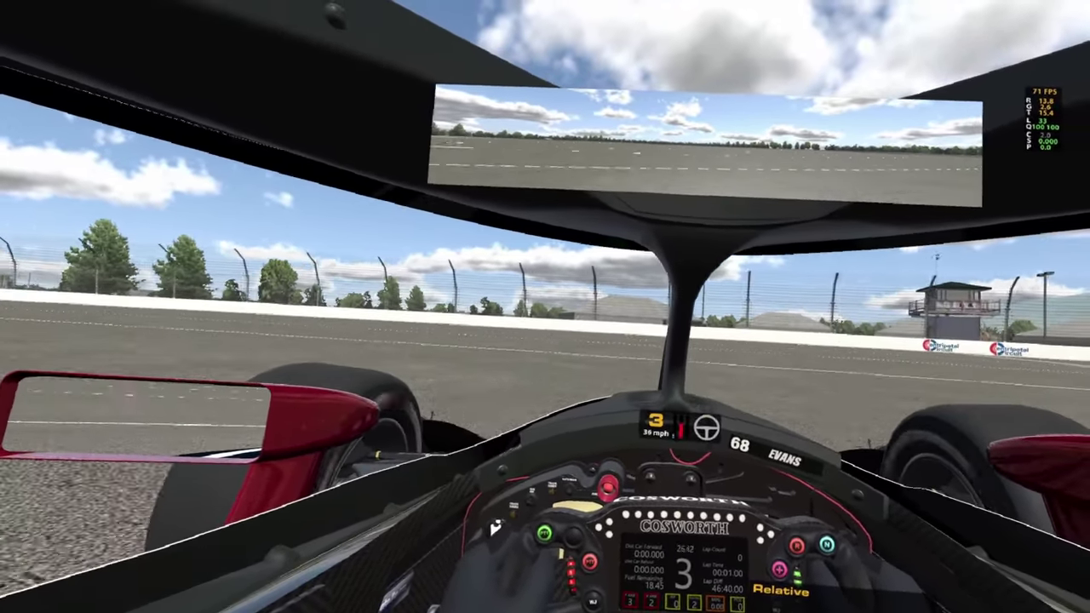
{"action": "key", "text": "x"}
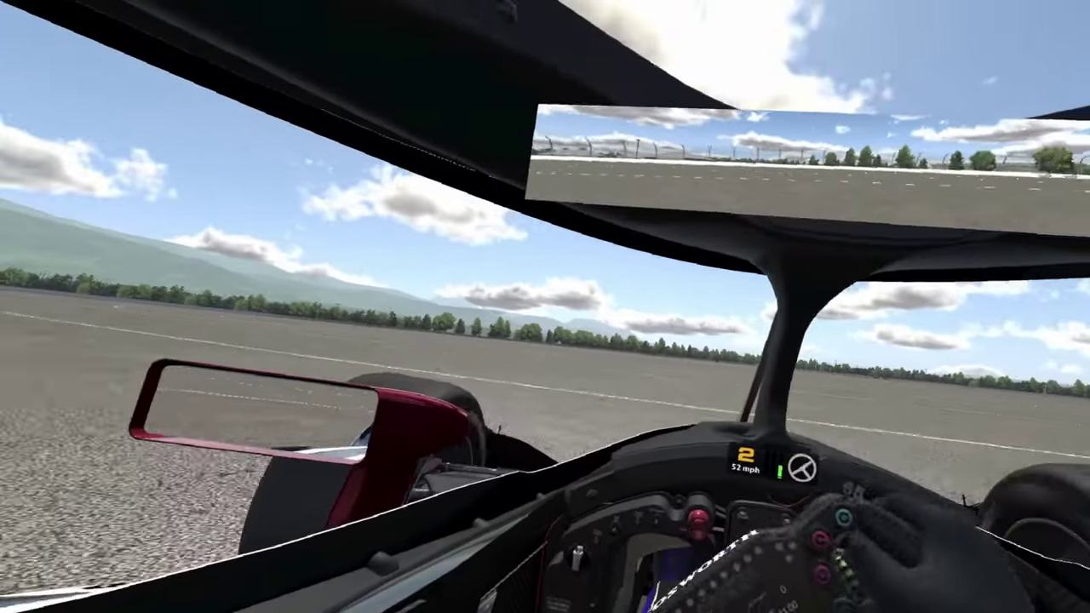
{"action": "key", "text": "z"}
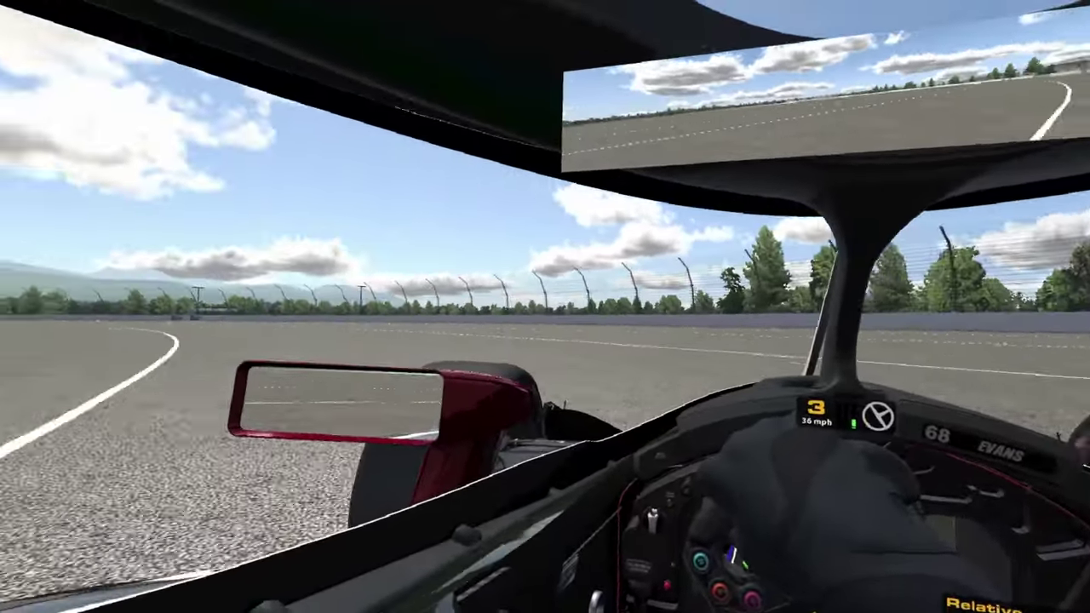